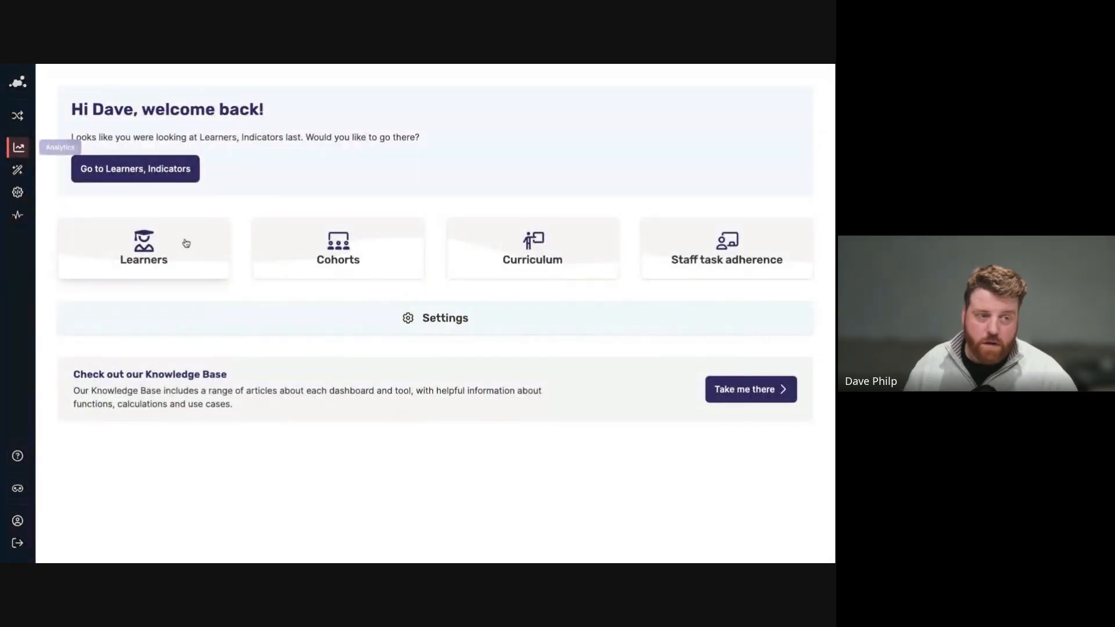
Open the Learners dashboard, look up a Year 11 student and view their achievement and attendance indicators over time
{"action": "left_click", "coordinate": [182, 248]}
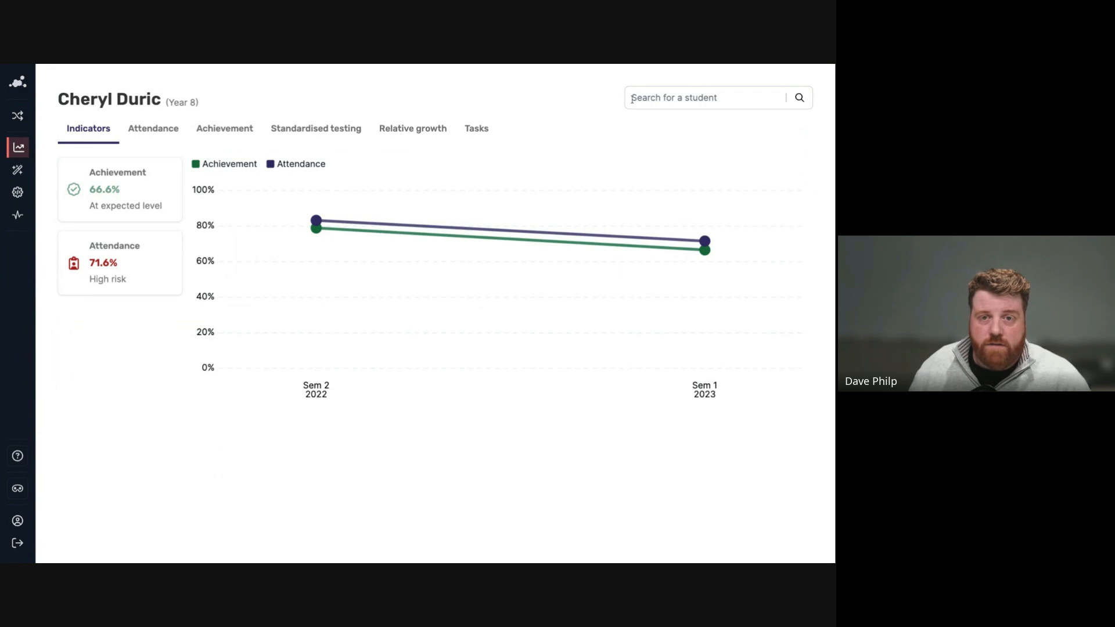
{"action": "left_click", "coordinate": [656, 98]}
{"action": "left_click", "coordinate": [662, 186]}
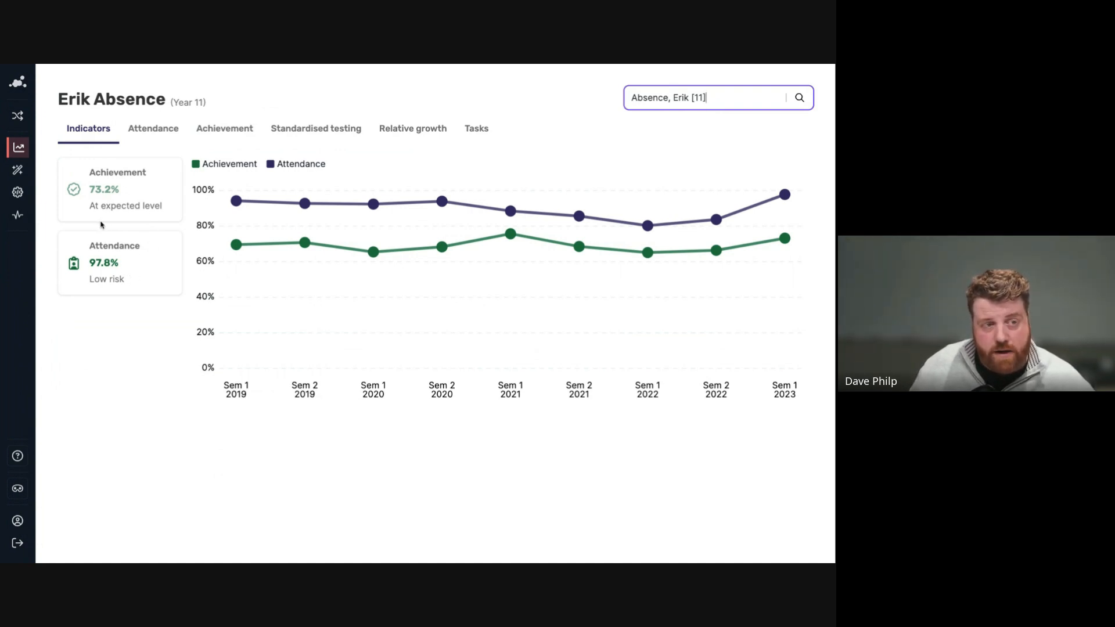
{"action": "mouse_move", "coordinate": [259, 220]}
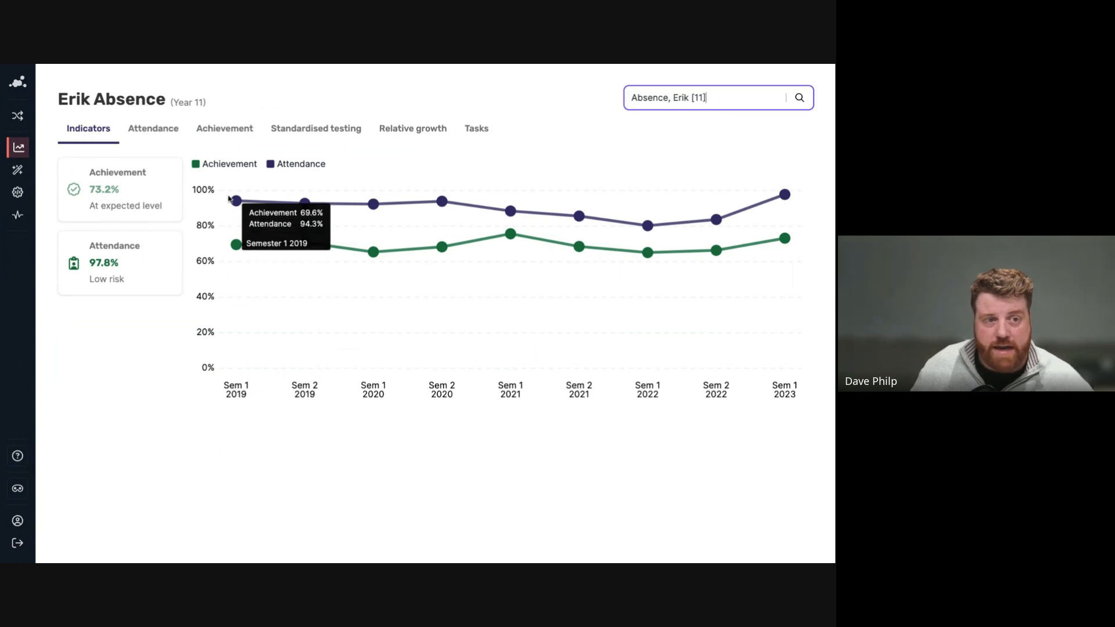
Open the student's attendance view and examine the semester attendance and the attendance breakdown
{"action": "left_click", "coordinate": [163, 137]}
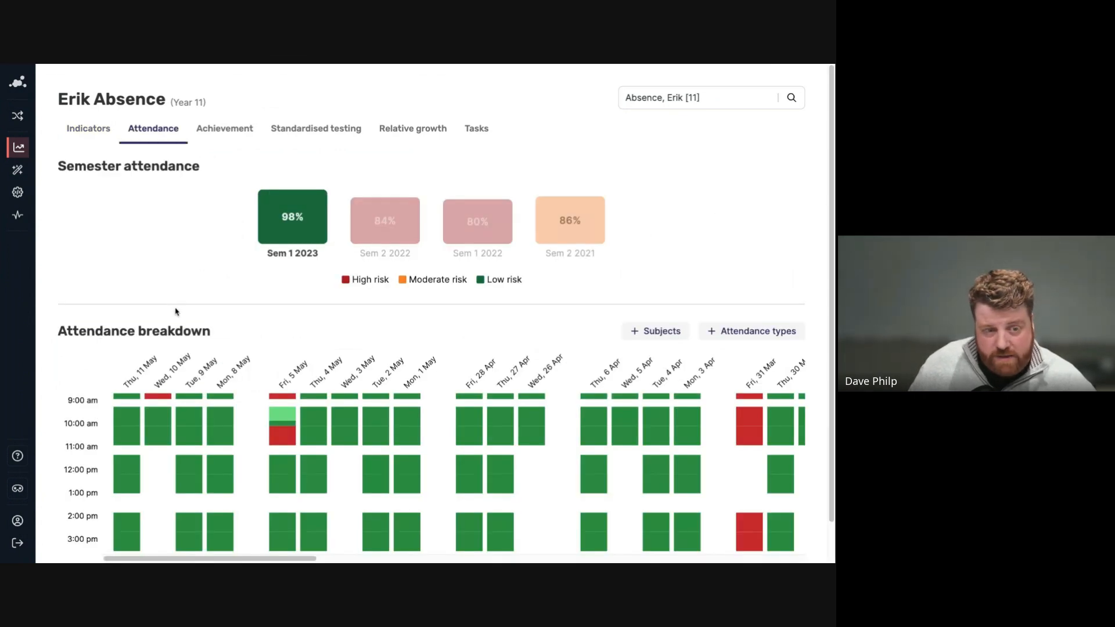
{"action": "scroll", "coordinate": [177, 319], "scroll_direction": "down", "scroll_amount": 1}
{"action": "scroll", "coordinate": [179, 324], "scroll_direction": "down", "scroll_amount": 2}
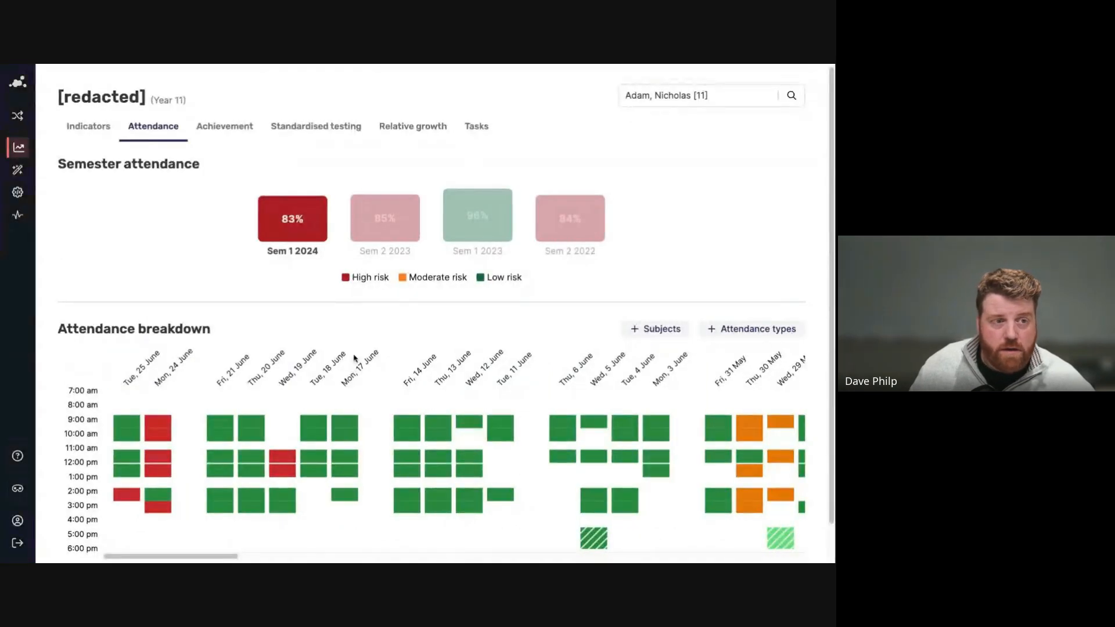
{"action": "scroll", "coordinate": [351, 363], "scroll_direction": "down", "scroll_amount": 1}
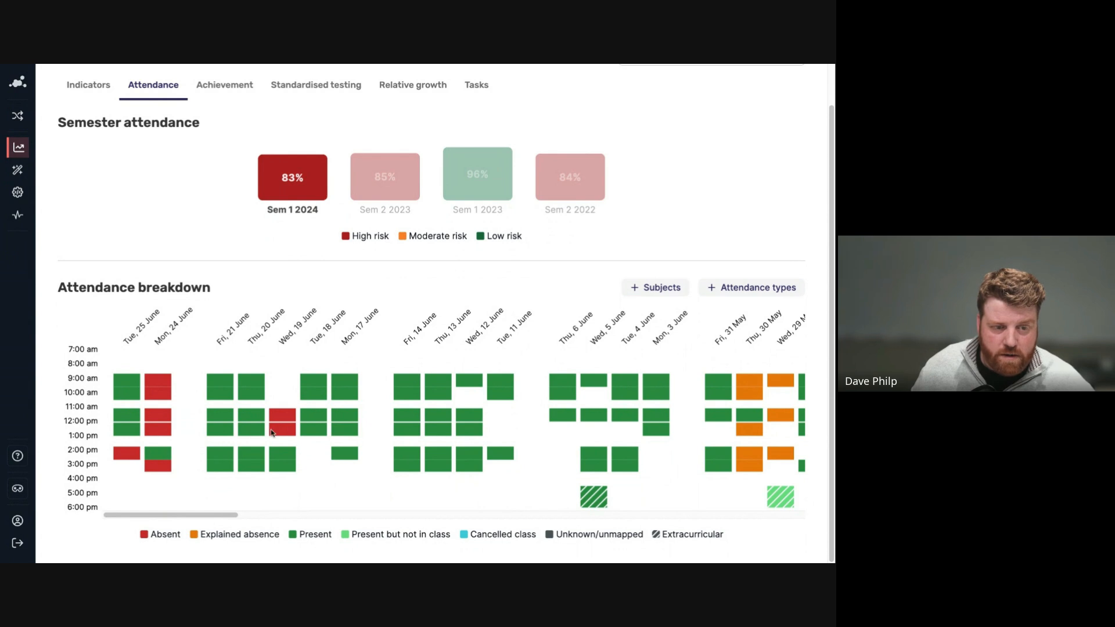
Check the details of the extracurricular sessions on 5 June and 29 May, and look through earlier dates in the attendance breakdown
{"action": "left_click", "coordinate": [596, 504]}
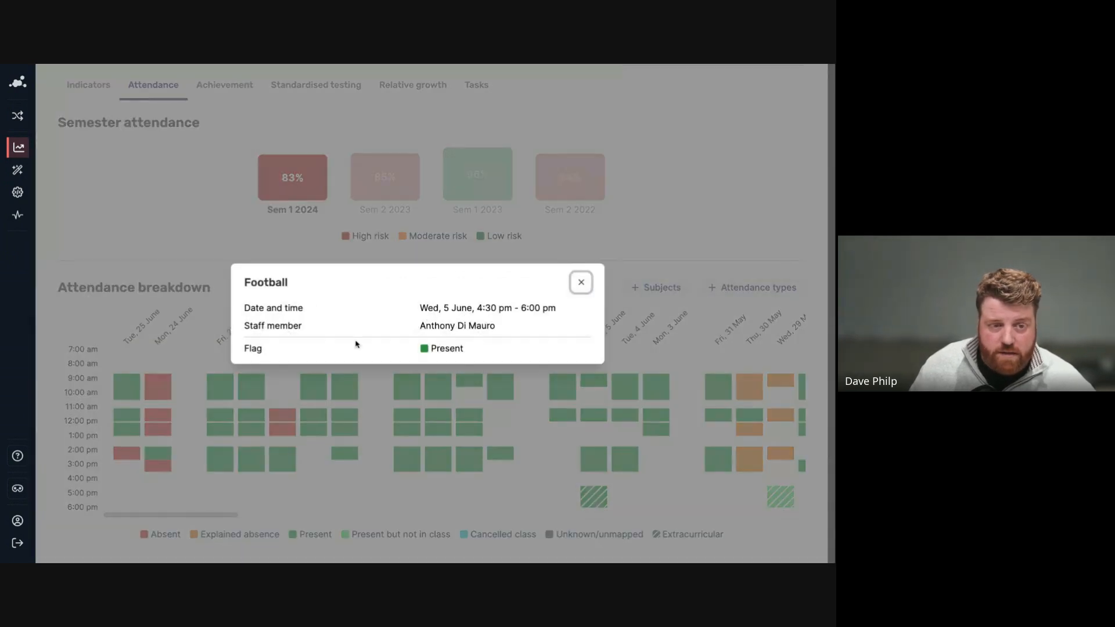
{"action": "left_click", "coordinate": [579, 289]}
{"action": "left_click_drag", "start_coordinate": [169, 516], "coordinate": [266, 515]}
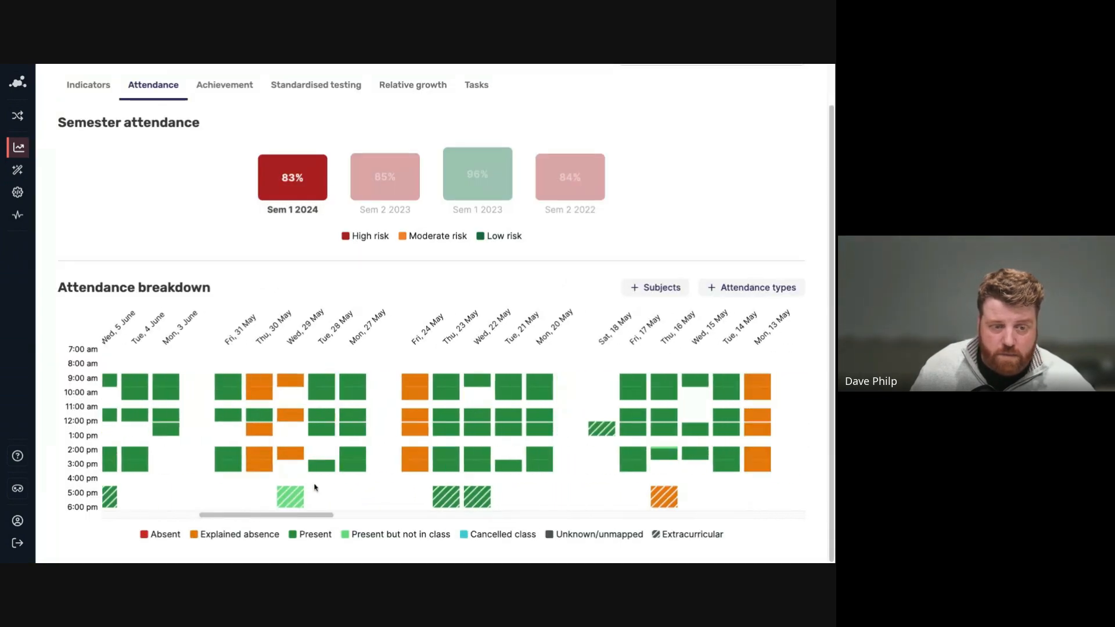
{"action": "left_click", "coordinate": [298, 497]}
{"action": "left_click", "coordinate": [578, 257]}
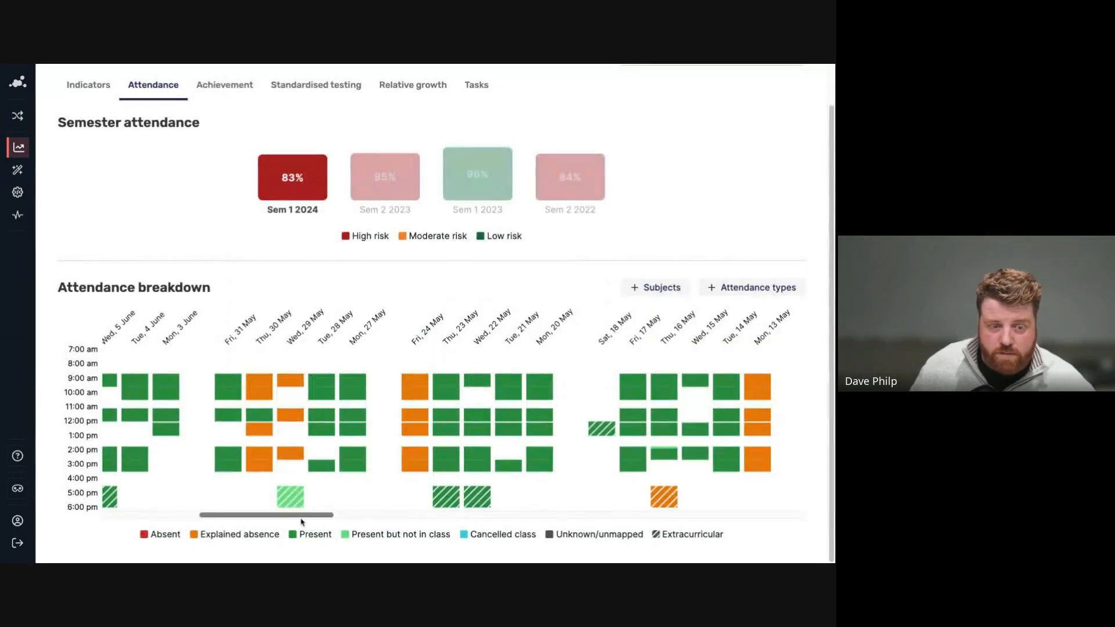
{"action": "left_click_drag", "start_coordinate": [271, 515], "coordinate": [378, 510]}
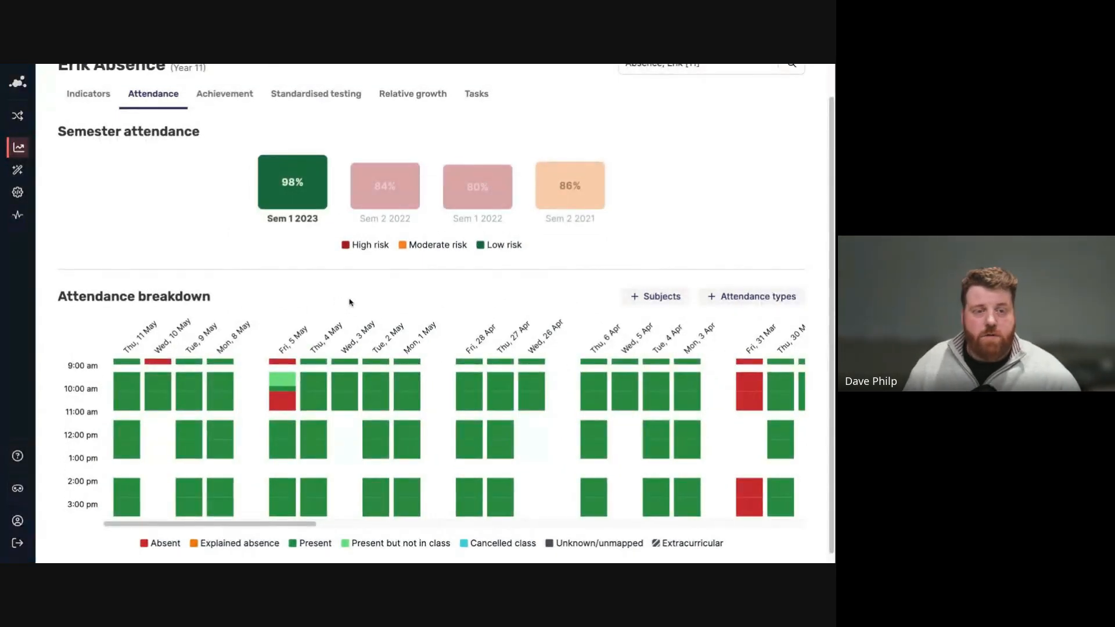
Show the Year 11 student's attendance for Sem 2 2022
{"action": "scroll", "coordinate": [337, 323], "scroll_direction": "up", "scroll_amount": 1}
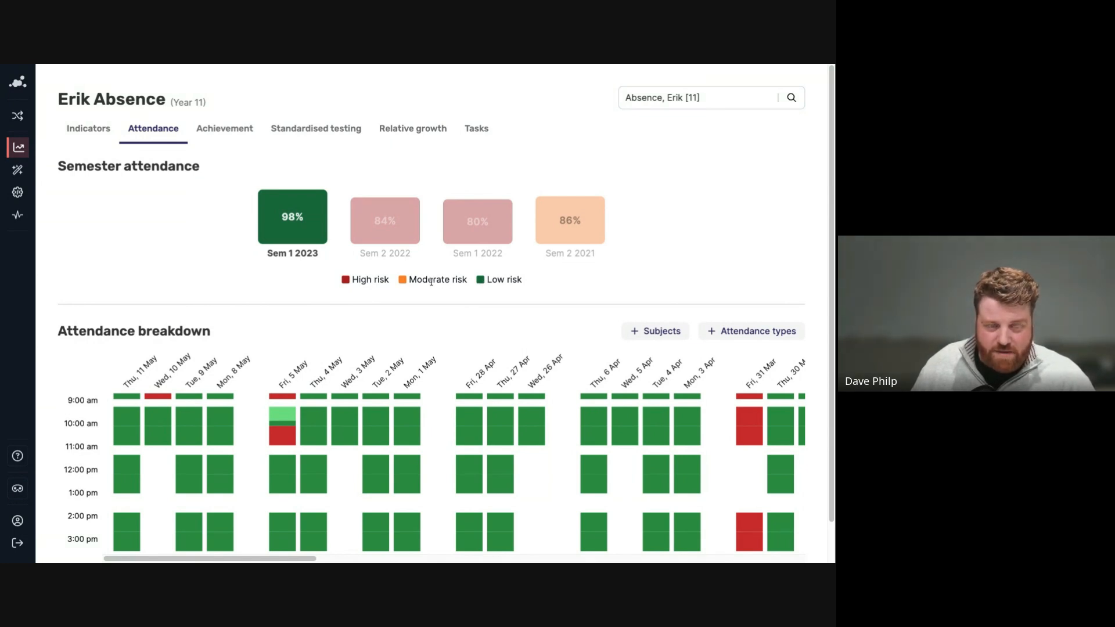
{"action": "left_click", "coordinate": [389, 231]}
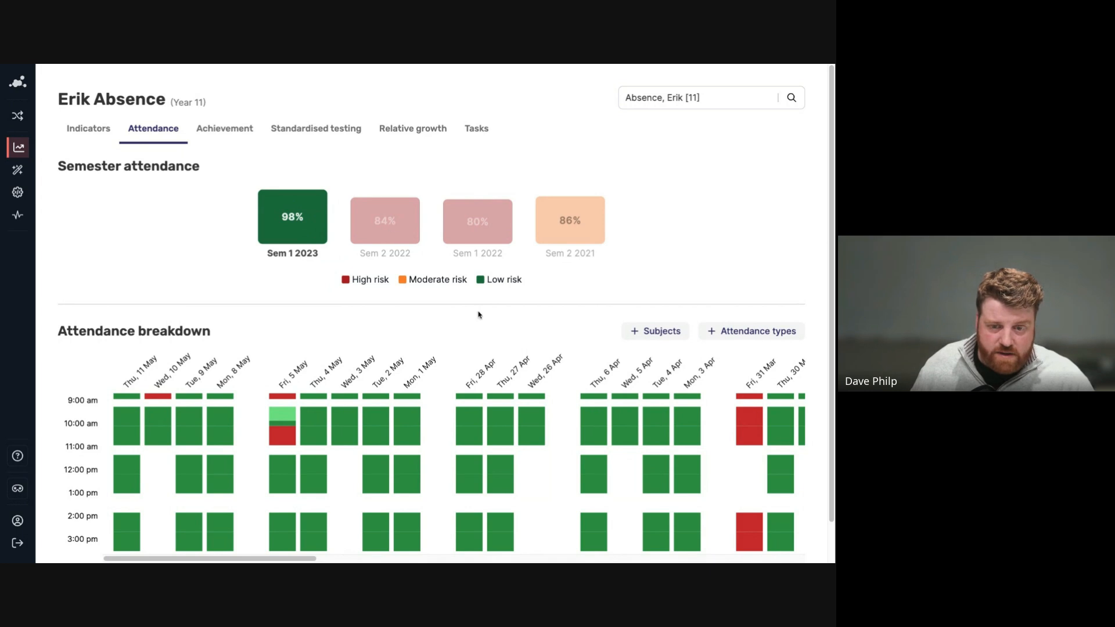
Filter the student's achievement results to English and review the assessment details for Semester 1 and Semester 2 2020
{"action": "left_click", "coordinate": [228, 134]}
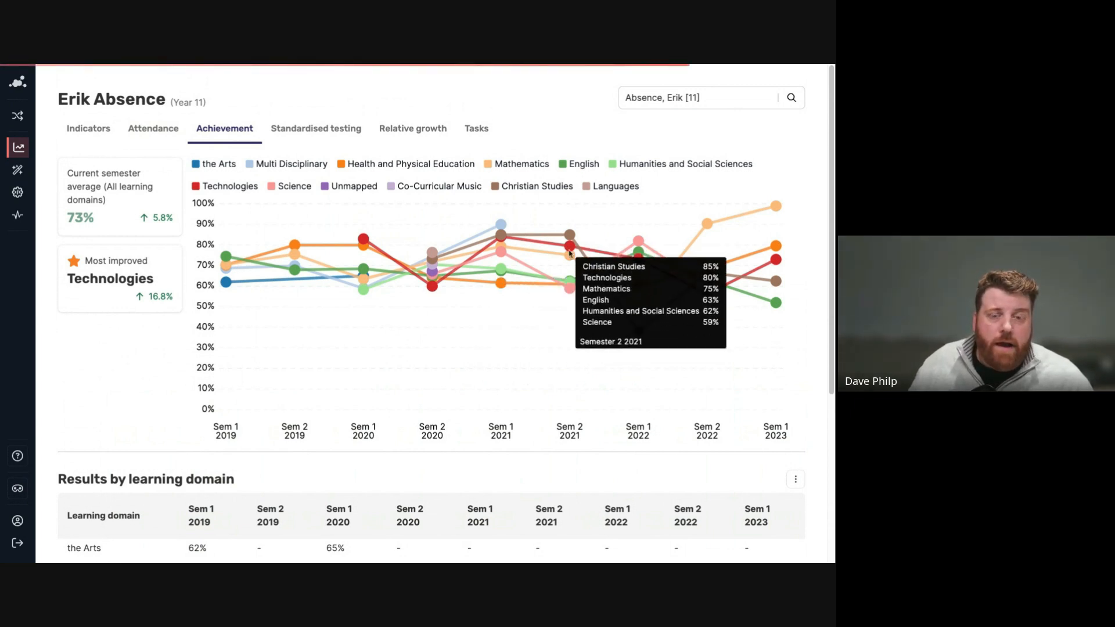
{"action": "left_click", "coordinate": [586, 165]}
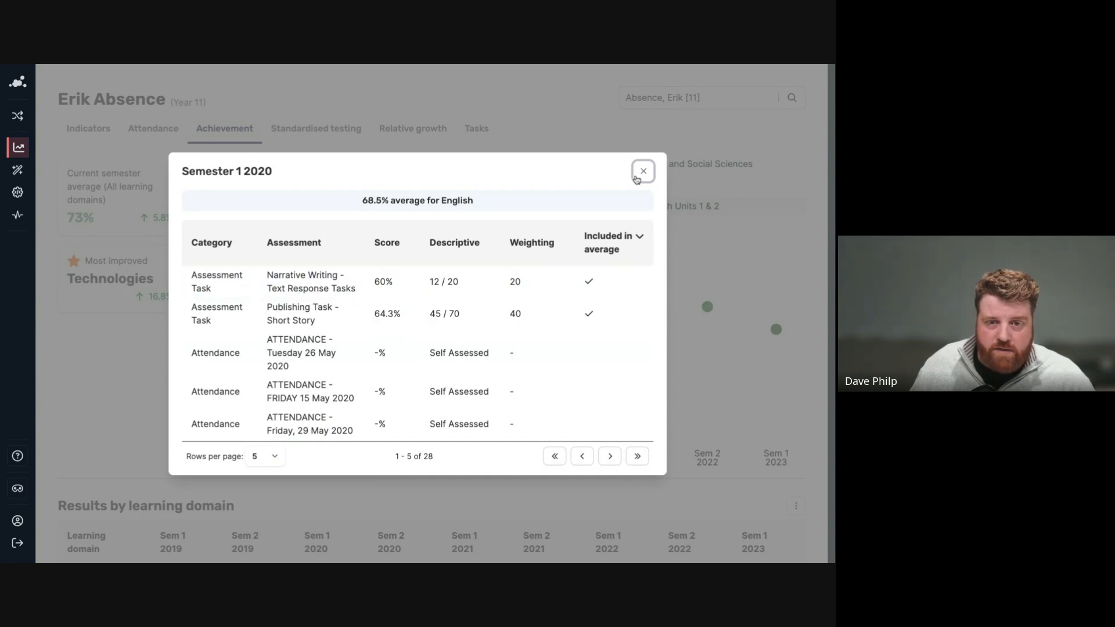
{"action": "left_click", "coordinate": [641, 175]}
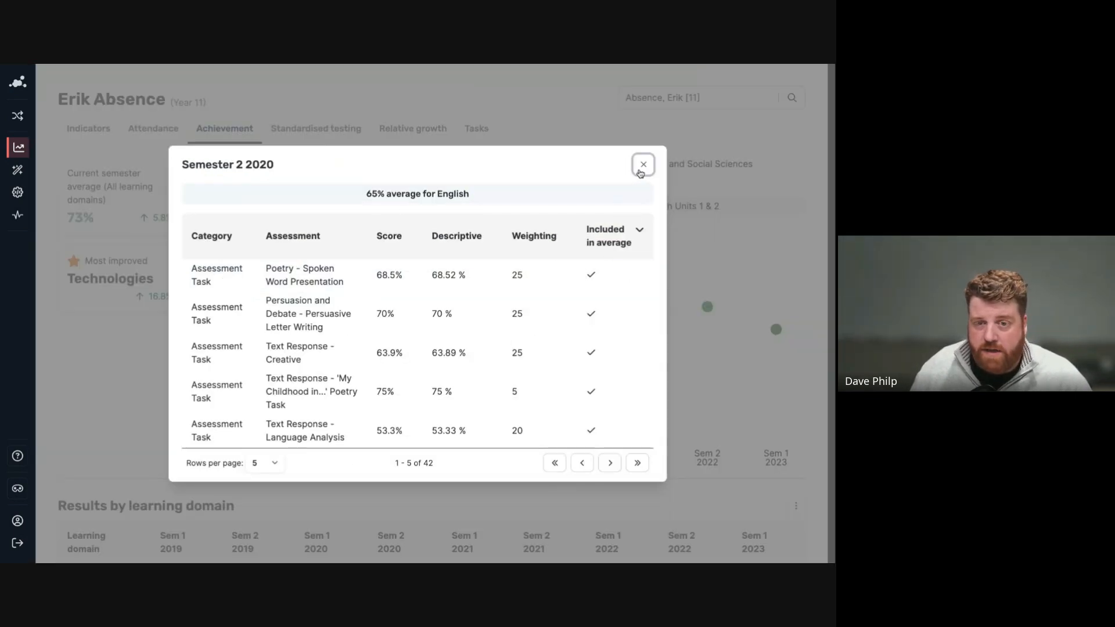
{"action": "left_click", "coordinate": [642, 165]}
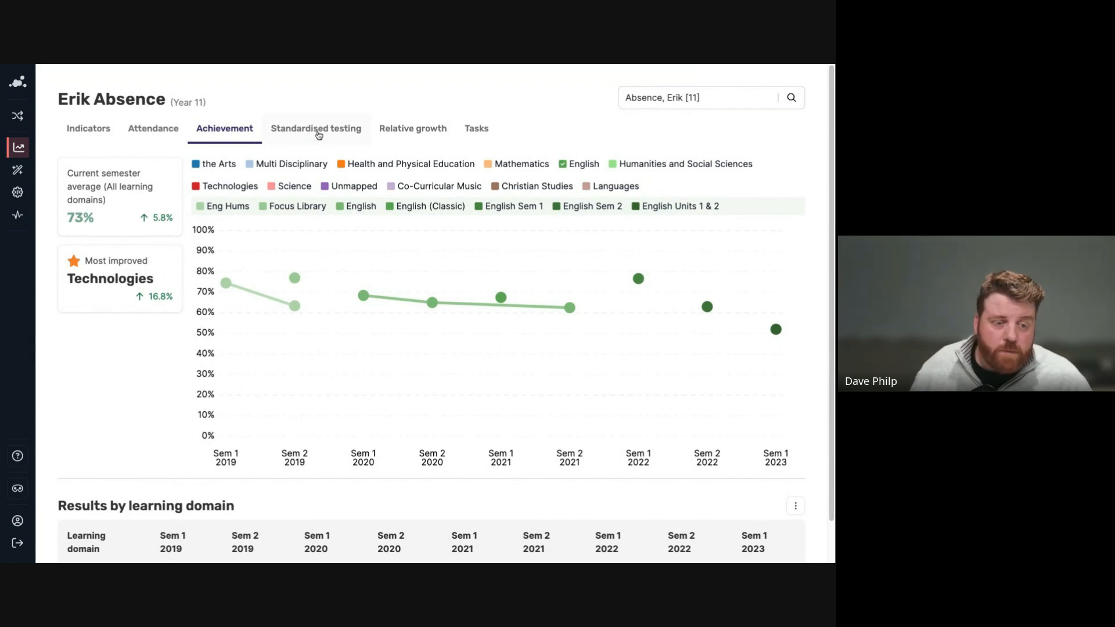
{"action": "scroll", "coordinate": [353, 402], "scroll_direction": "down", "scroll_amount": 1}
{"action": "scroll", "coordinate": [348, 399], "scroll_direction": "up", "scroll_amount": 1}
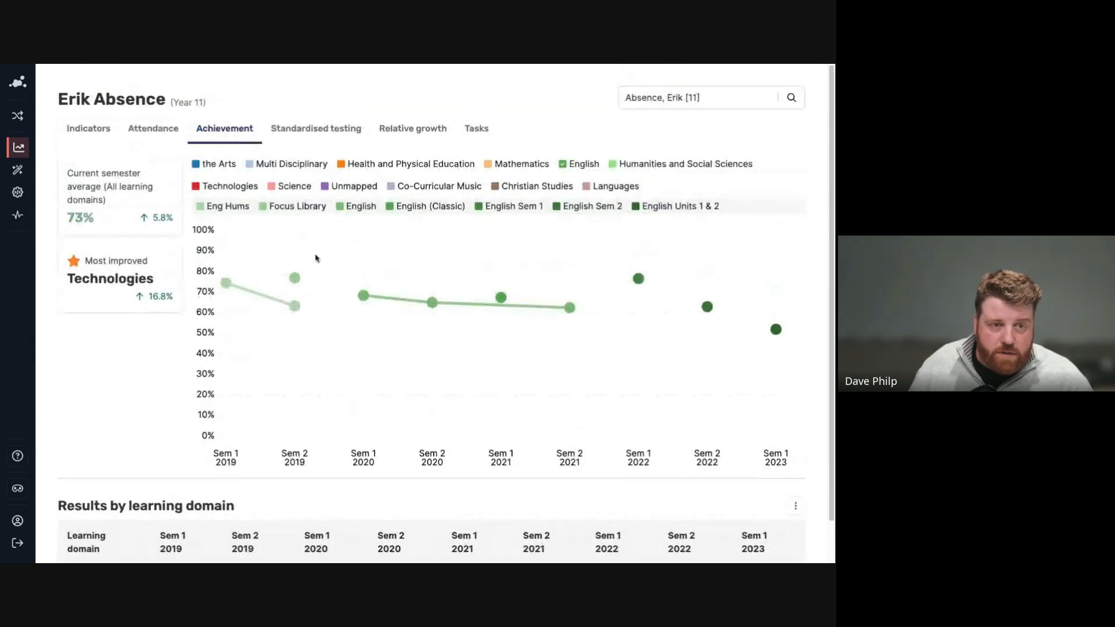
Review the student's standardised testing results, including the AAS / Allwell charts and the tests table
{"action": "left_click", "coordinate": [320, 130]}
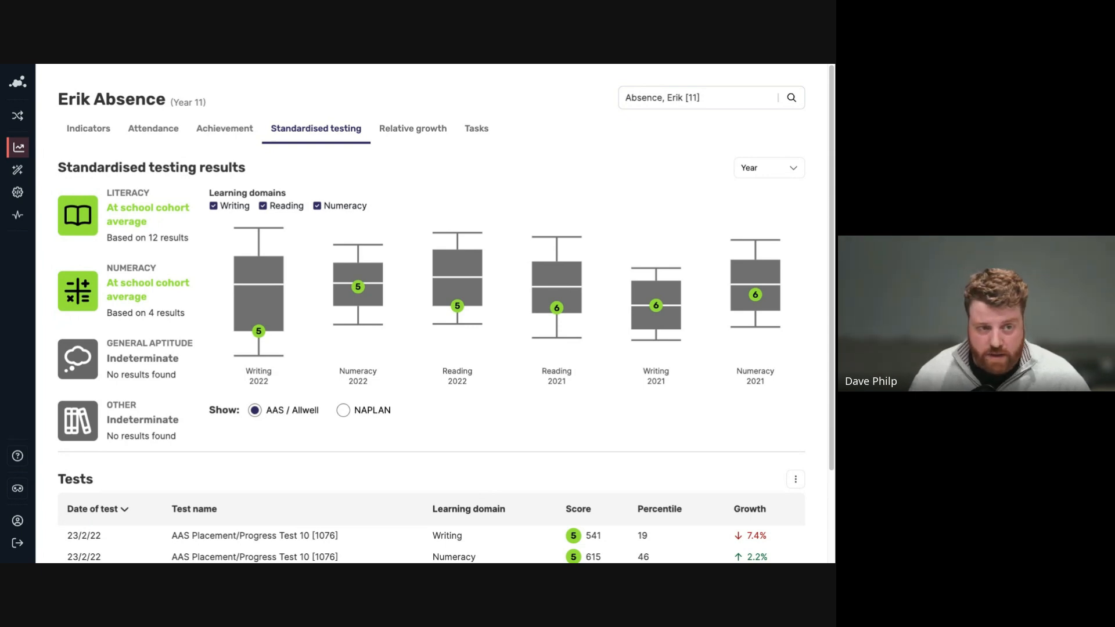
{"action": "scroll", "coordinate": [444, 435], "scroll_direction": "down", "scroll_amount": 1}
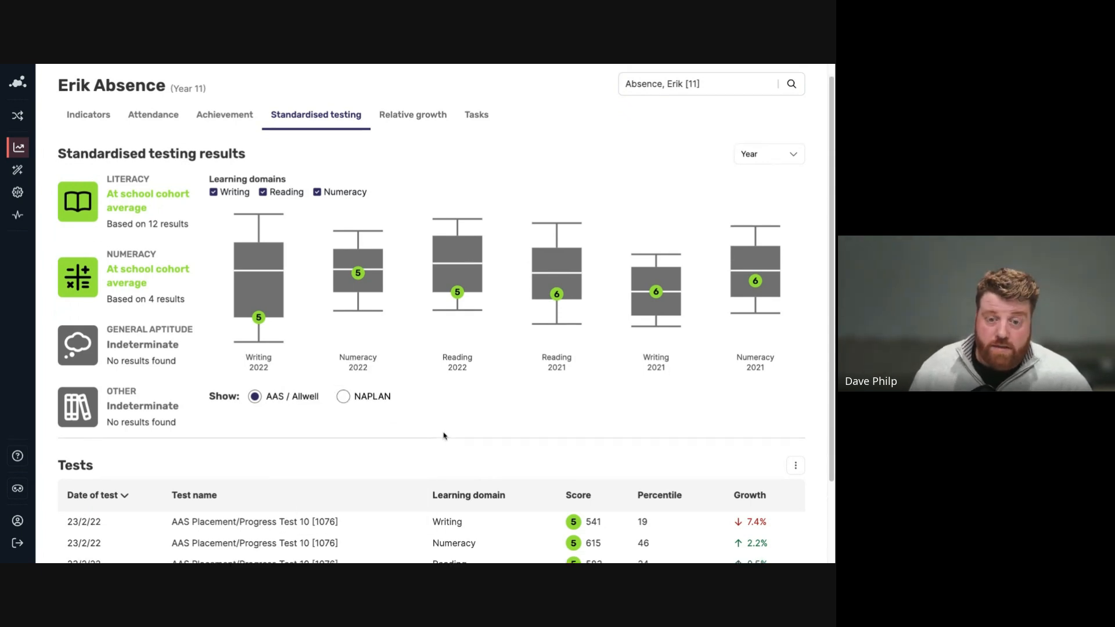
{"action": "scroll", "coordinate": [445, 437], "scroll_direction": "down", "scroll_amount": 1}
{"action": "scroll", "coordinate": [445, 438], "scroll_direction": "up", "scroll_amount": 1}
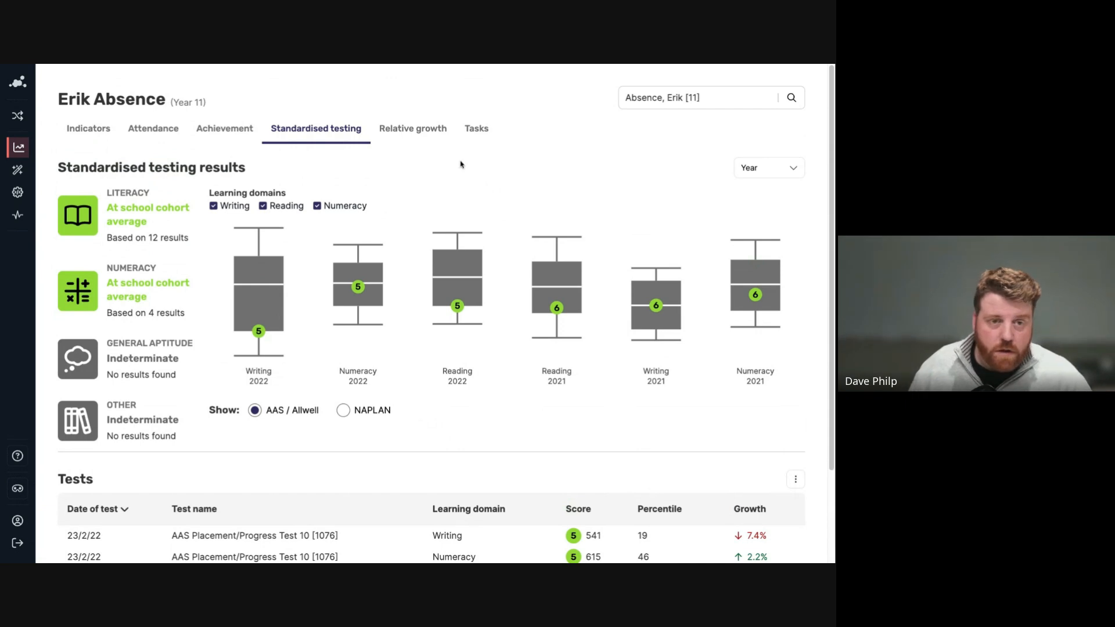
View the student's relative growth in English with the 'Like student' comparison, and open their tasks
{"action": "left_click", "coordinate": [410, 133]}
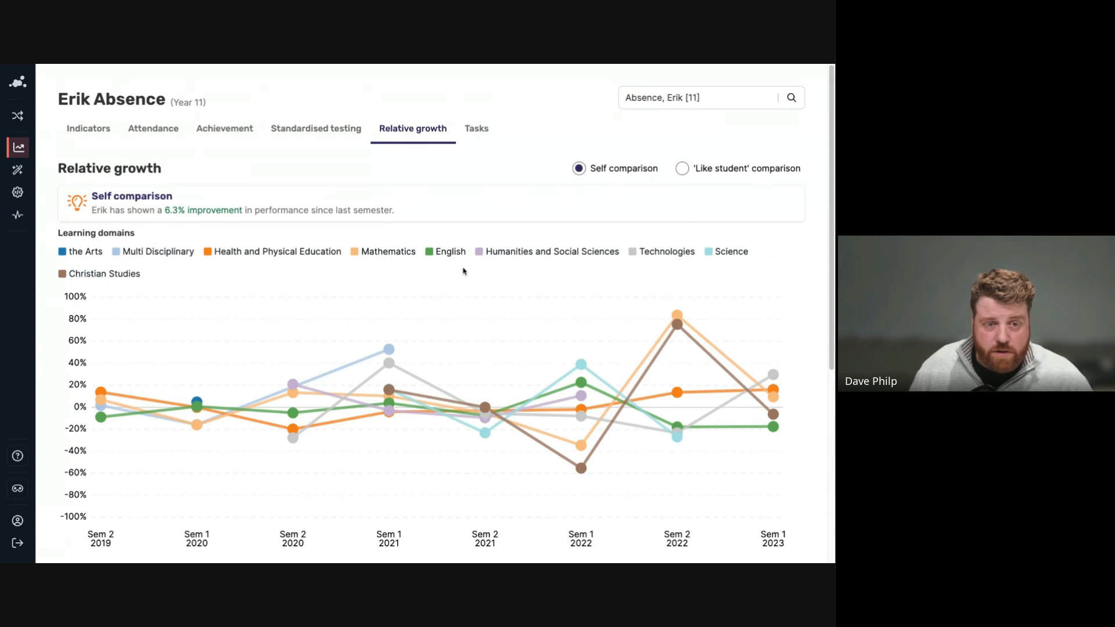
{"action": "left_click", "coordinate": [451, 253]}
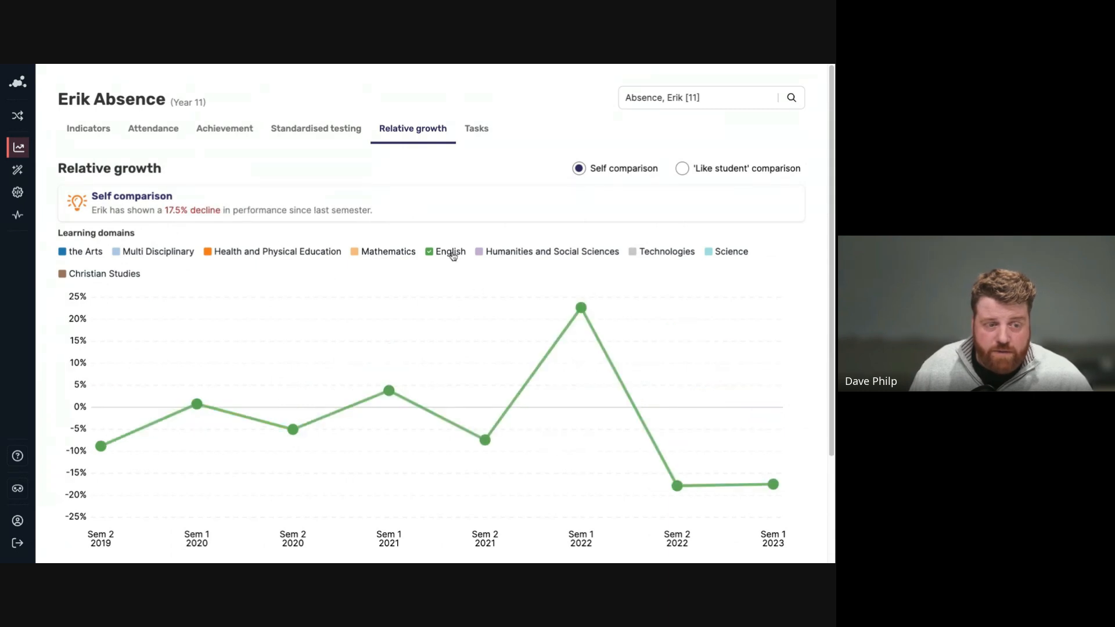
{"action": "left_click", "coordinate": [698, 172]}
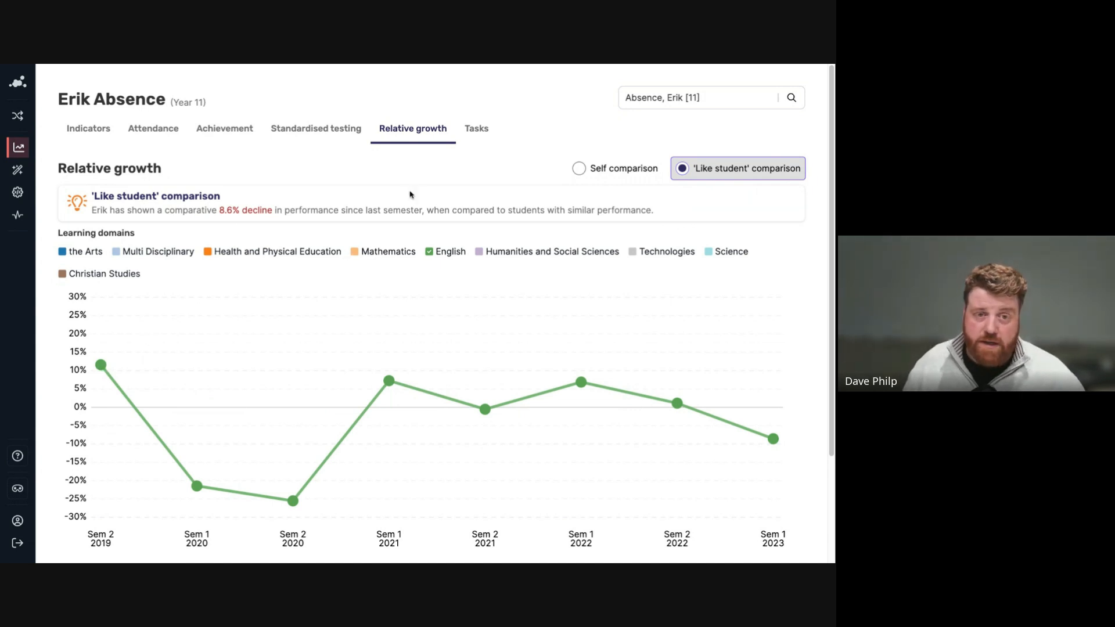
{"action": "left_click", "coordinate": [436, 178]}
{"action": "left_click", "coordinate": [475, 128]}
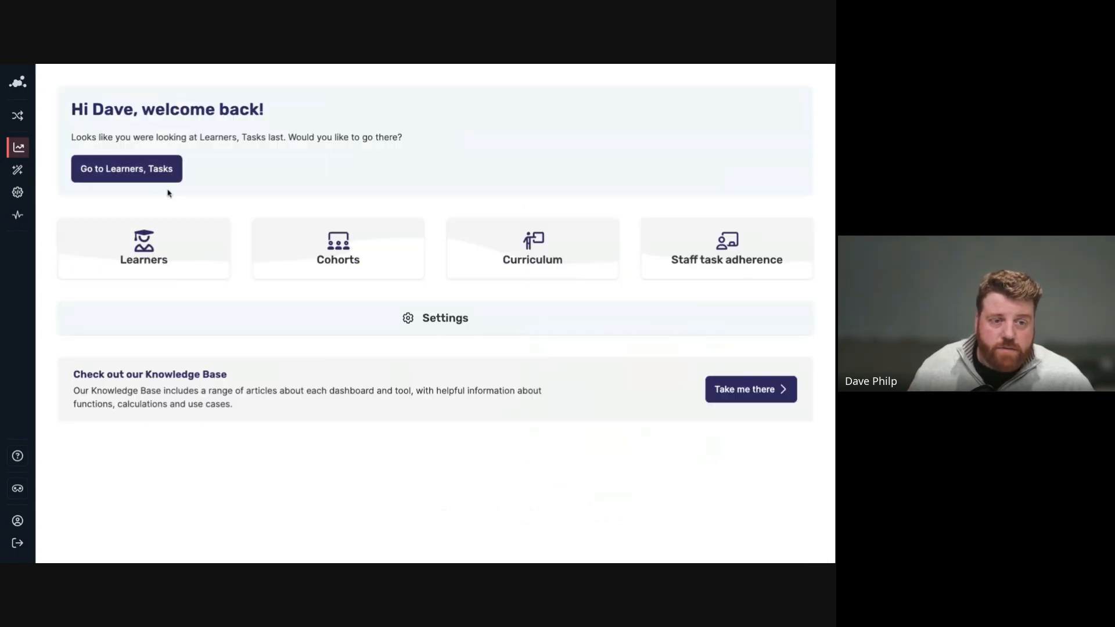
Open the Cohorts dashboard with the Year 10 year level as the cohort
{"action": "left_click", "coordinate": [319, 259]}
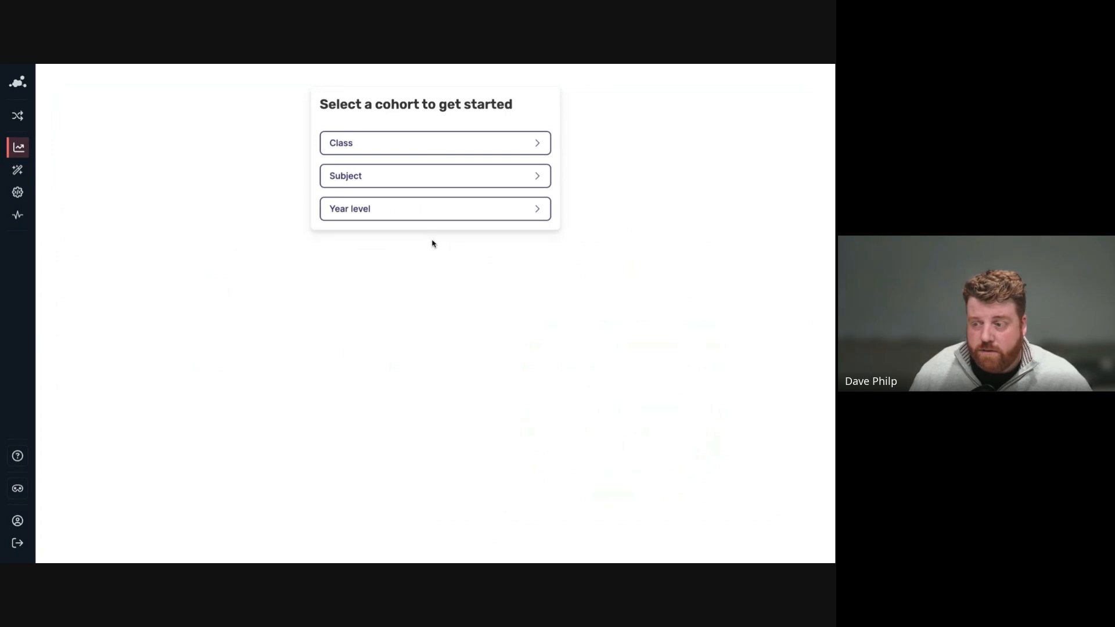
{"action": "left_click", "coordinate": [424, 216]}
{"action": "left_click", "coordinate": [378, 156]}
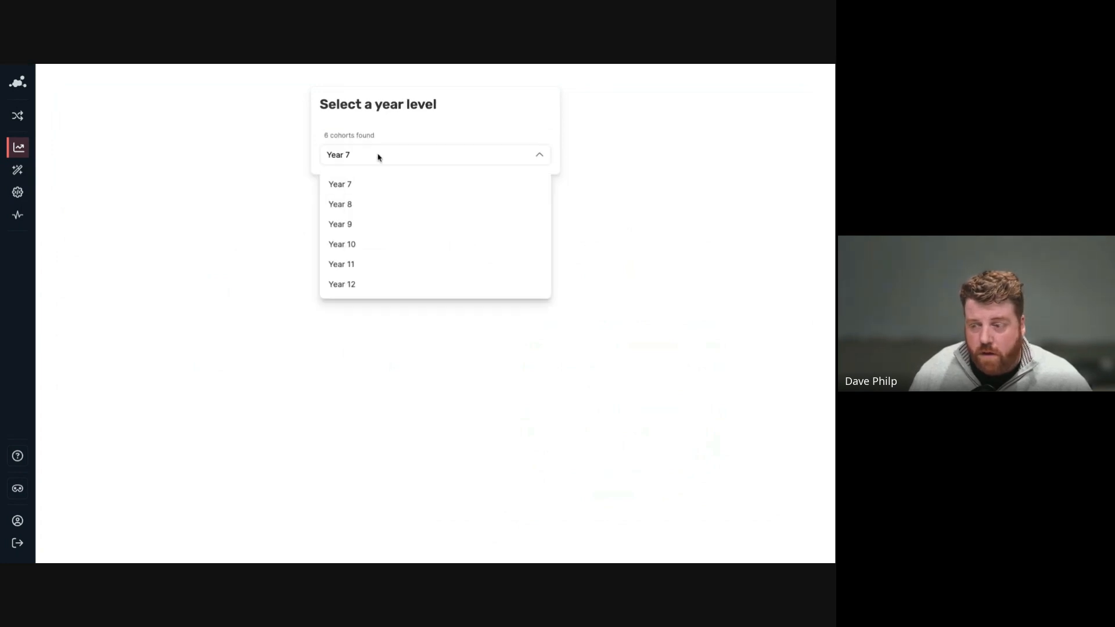
{"action": "left_click", "coordinate": [386, 245]}
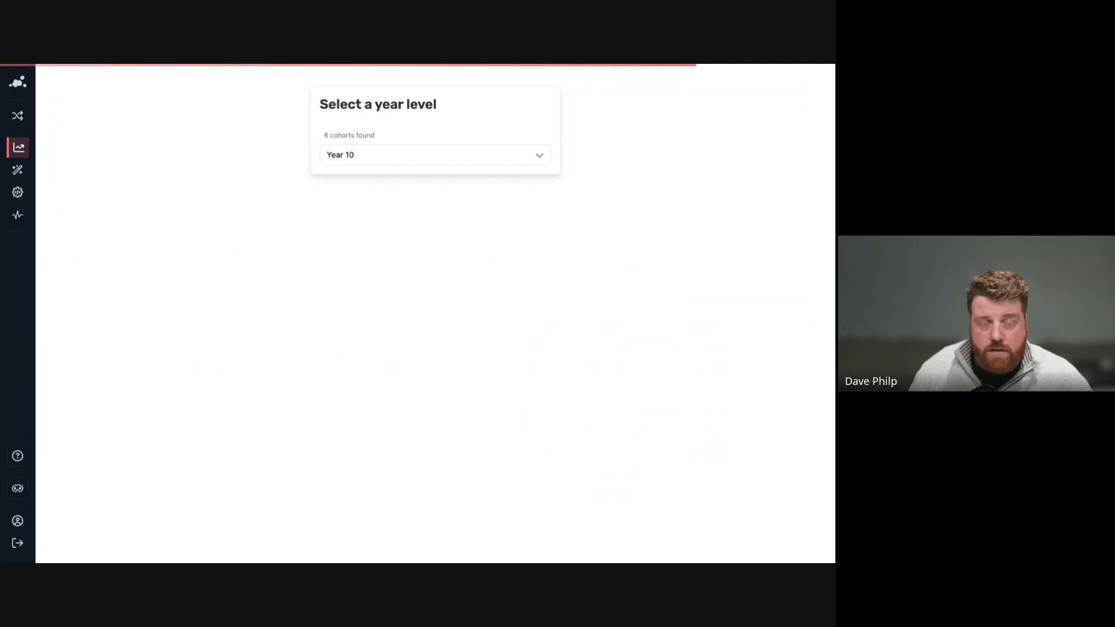
Switch the cohort to Year 11 and look through its achievement and attendance indicators
{"action": "left_click", "coordinate": [747, 100]}
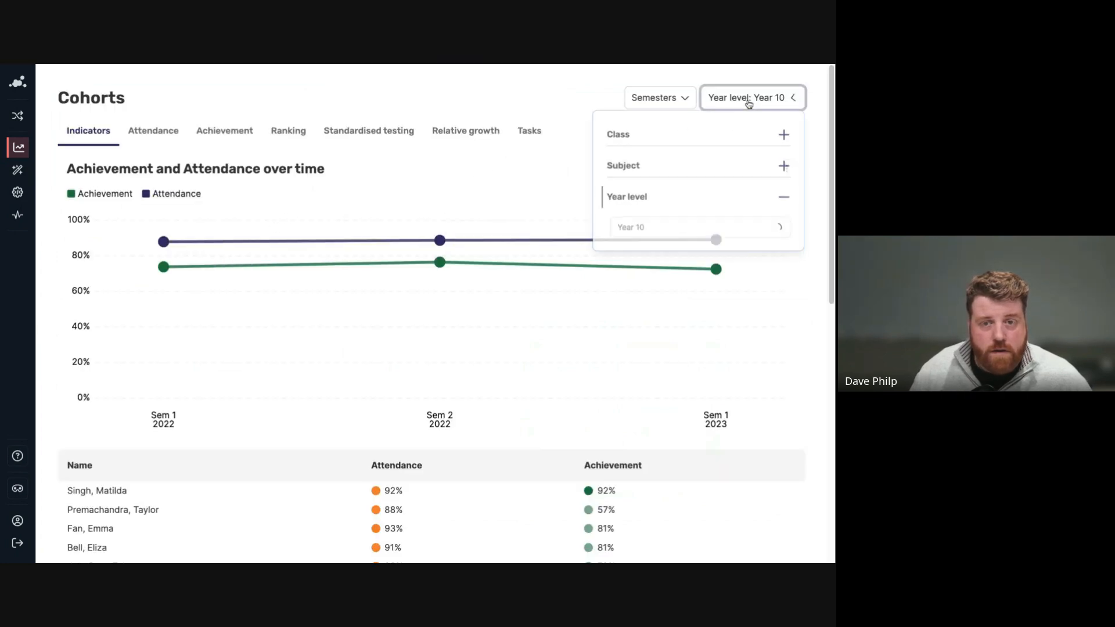
{"action": "left_click", "coordinate": [675, 246]}
{"action": "left_click", "coordinate": [651, 348]}
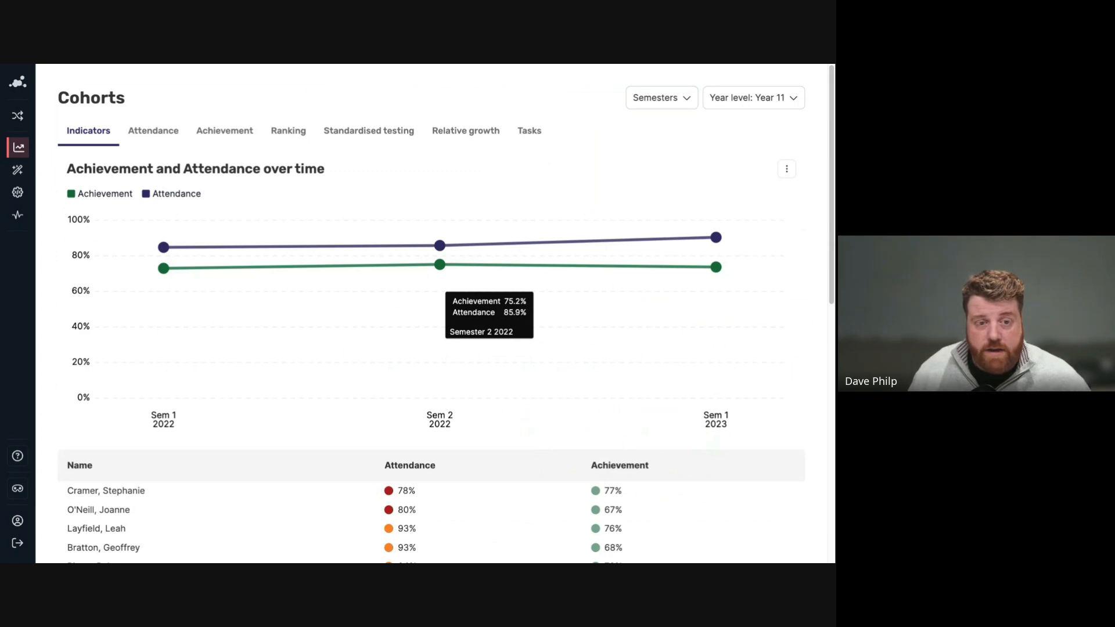
{"action": "scroll", "coordinate": [431, 320], "scroll_direction": "down", "scroll_amount": 2}
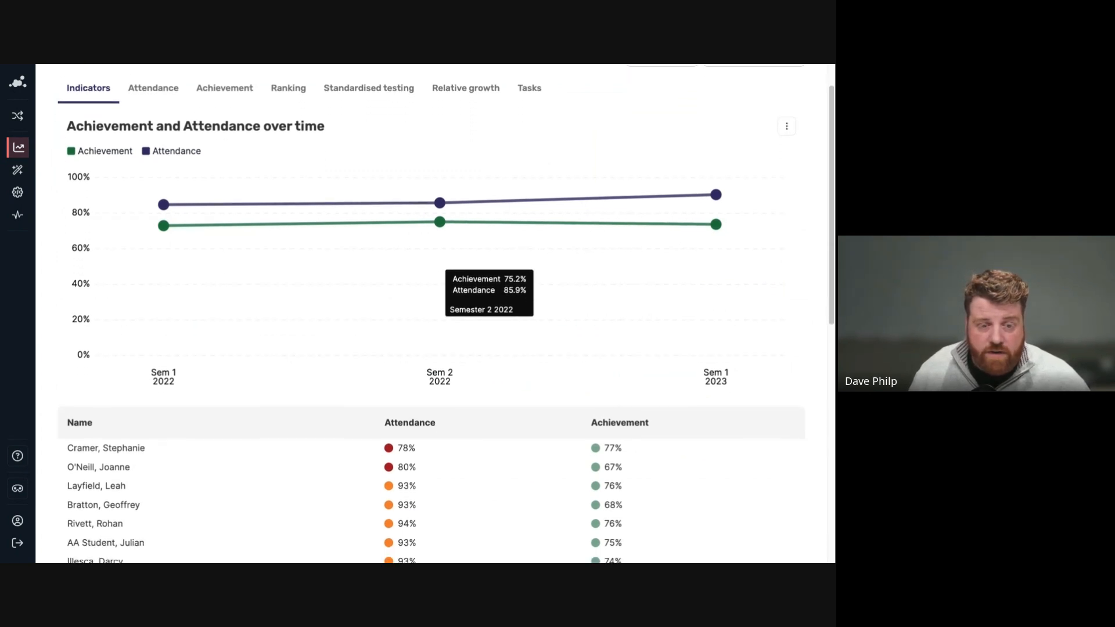
{"action": "scroll", "coordinate": [344, 286], "scroll_direction": "down", "scroll_amount": 5}
{"action": "scroll", "coordinate": [343, 287], "scroll_direction": "up", "scroll_amount": 6}
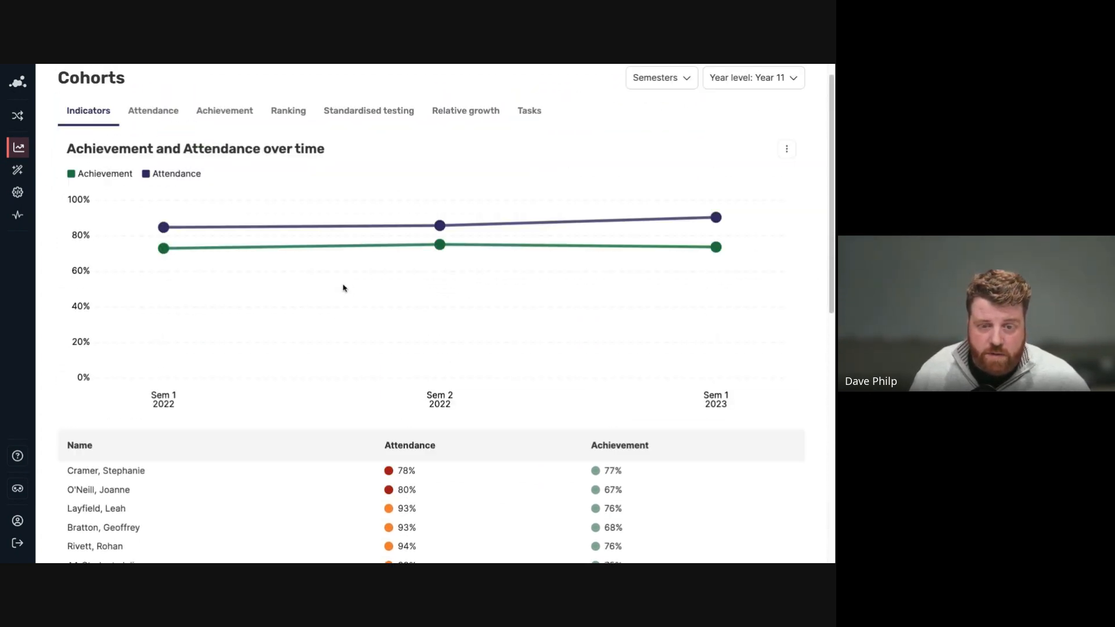
{"action": "scroll", "coordinate": [344, 288], "scroll_direction": "up", "scroll_amount": 1}
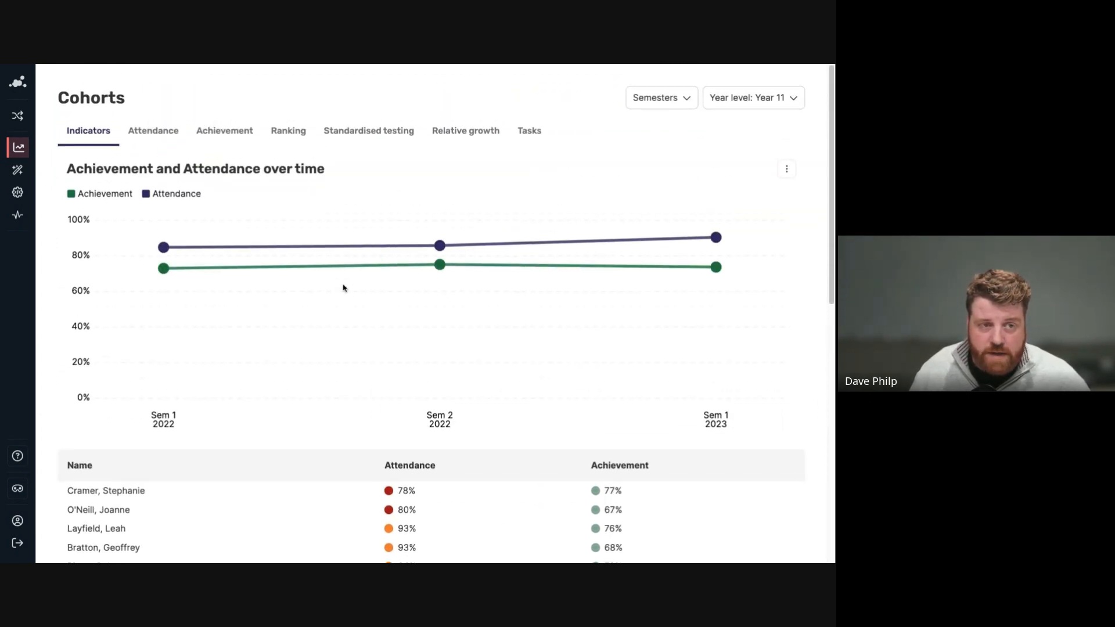
Filter the Year 11 cohort's attendance to the high-risk band of Sem 1 2023 and review the listed students
{"action": "left_click", "coordinate": [165, 132]}
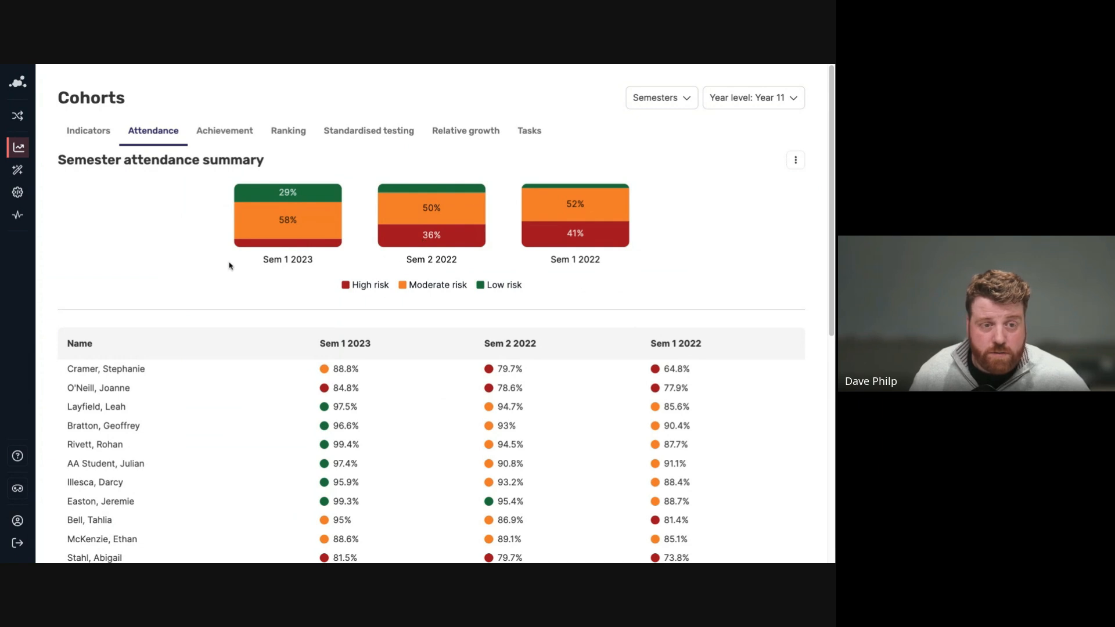
{"action": "left_click", "coordinate": [274, 243]}
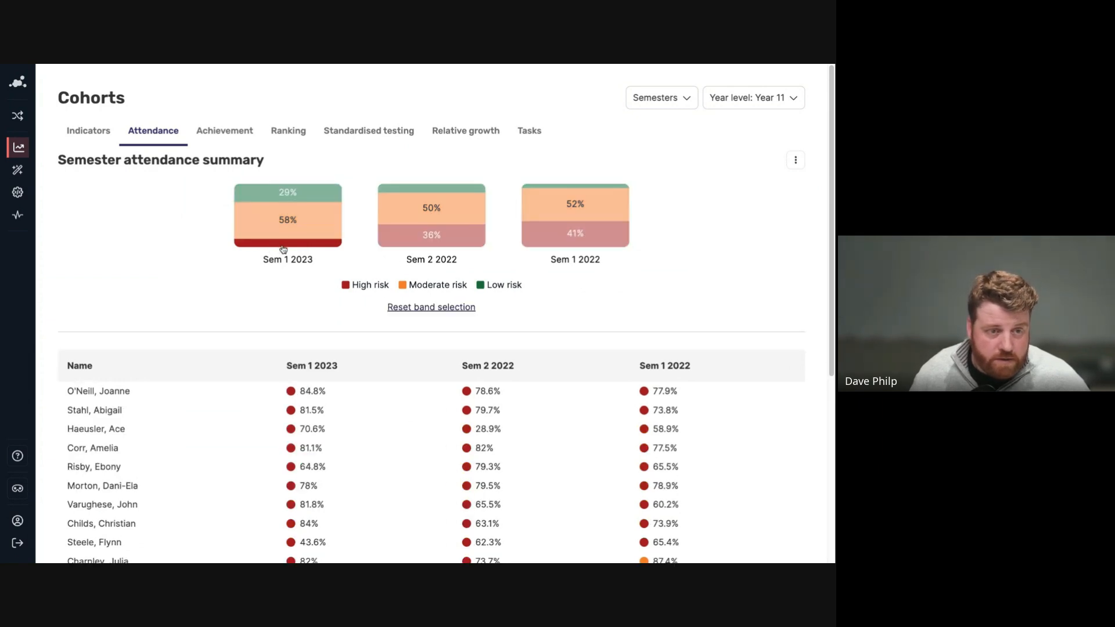
{"action": "scroll", "coordinate": [180, 269], "scroll_direction": "down", "scroll_amount": 5}
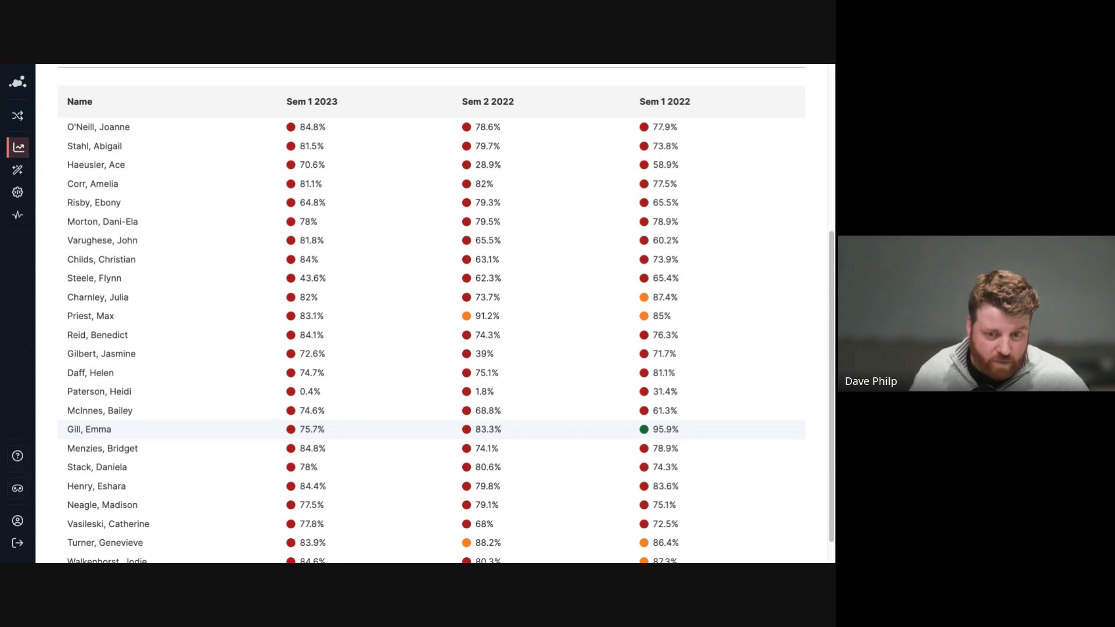
Reset the attendance band selection and open the Year 11 cohort's achievement across semesters
{"action": "scroll", "coordinate": [277, 398], "scroll_direction": "up", "scroll_amount": 5}
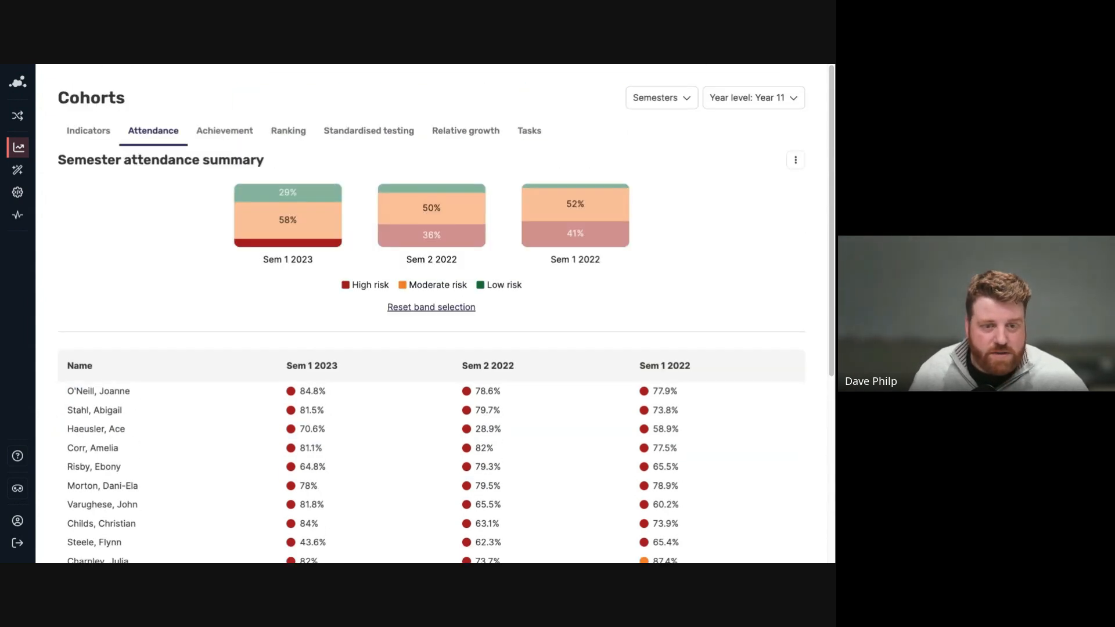
{"action": "left_click", "coordinate": [420, 309]}
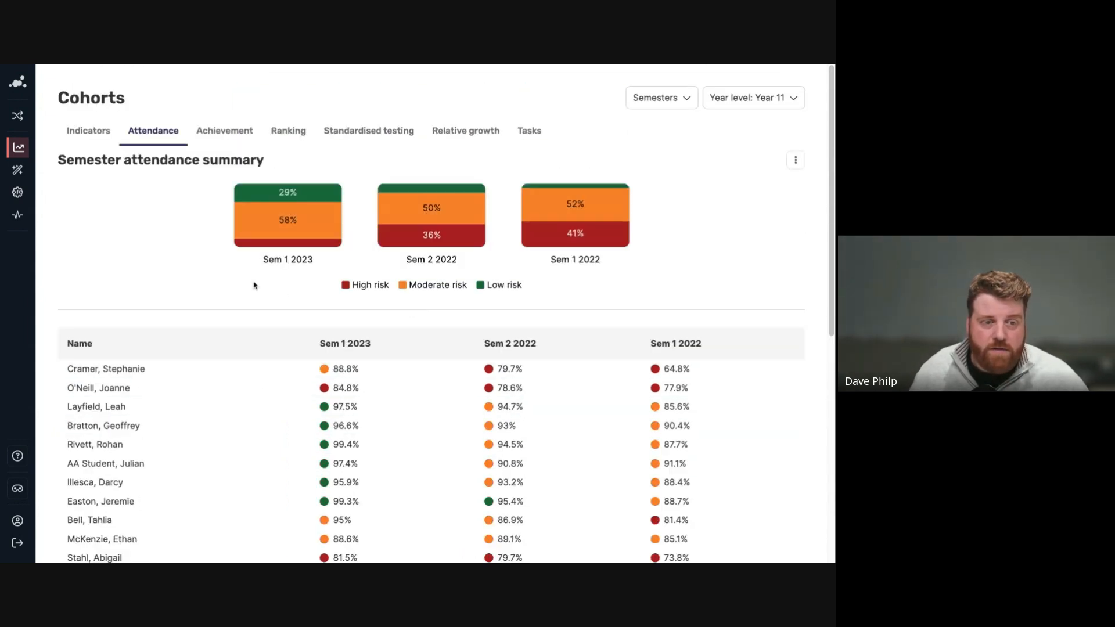
{"action": "left_click", "coordinate": [226, 133]}
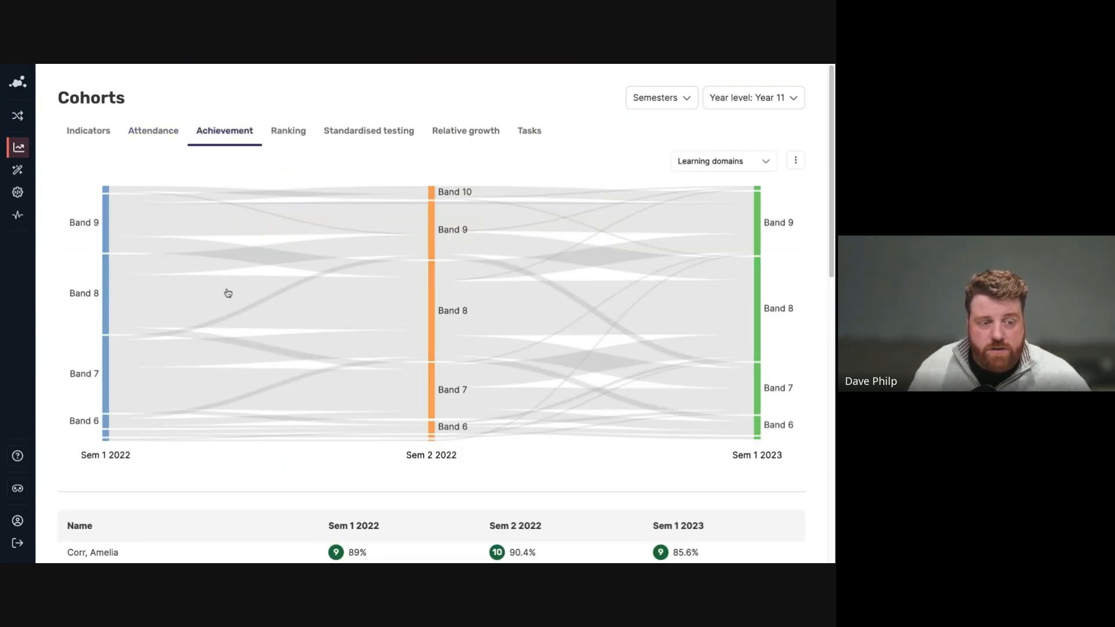
Isolate the achievement path of a listed student who is in Band 8 in all three semesters, and reset the selection
{"action": "scroll", "coordinate": [225, 294], "scroll_direction": "down", "scroll_amount": 5}
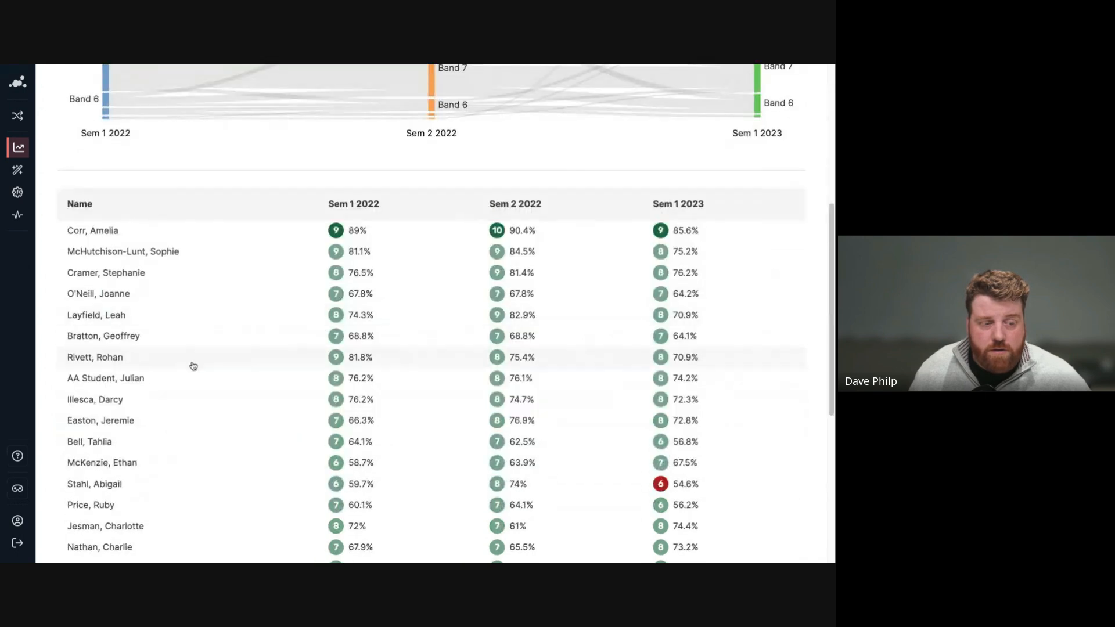
{"action": "left_click", "coordinate": [139, 400]}
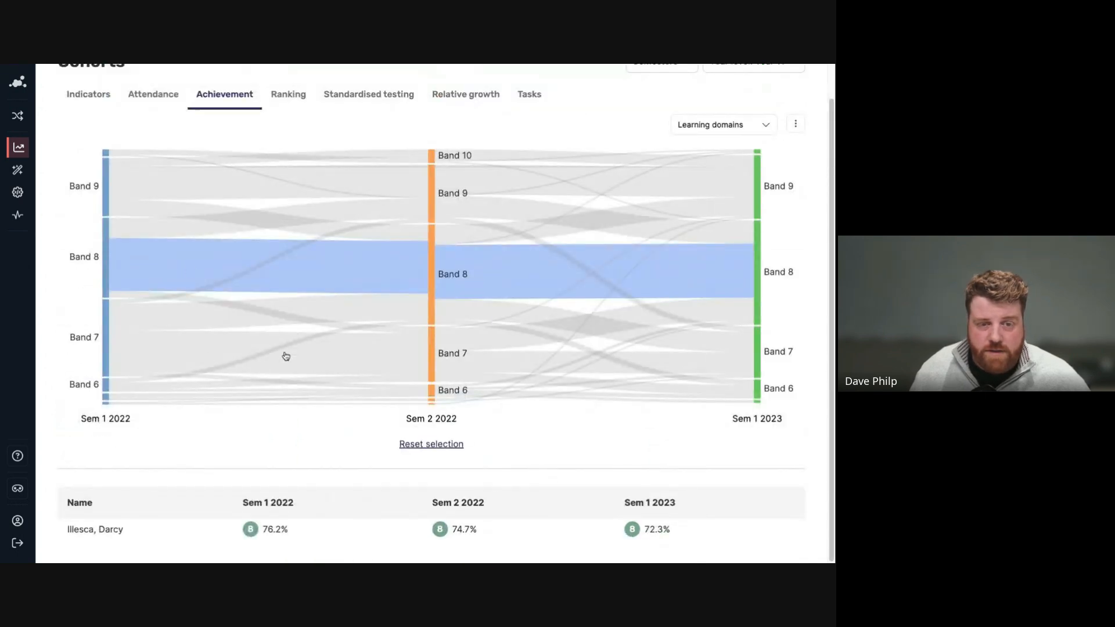
{"action": "left_click", "coordinate": [454, 445]}
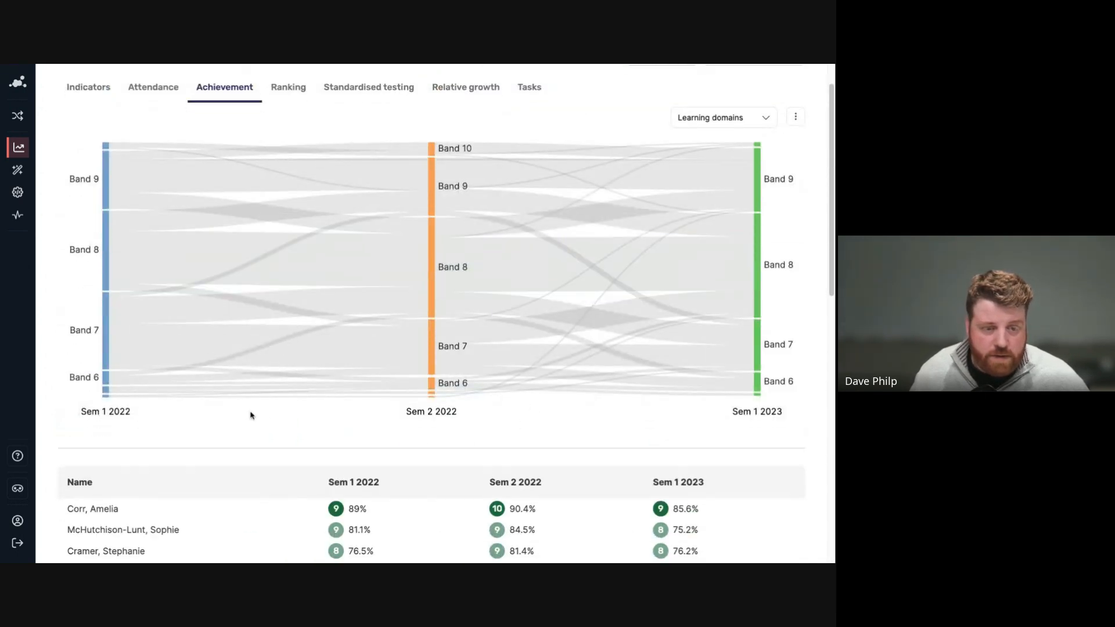
Trace the achievement path of the student with 54.6% in Sem 1 2023, and reset the selection
{"action": "scroll", "coordinate": [249, 414], "scroll_direction": "down", "scroll_amount": 1}
{"action": "scroll", "coordinate": [170, 475], "scroll_direction": "down", "scroll_amount": 5}
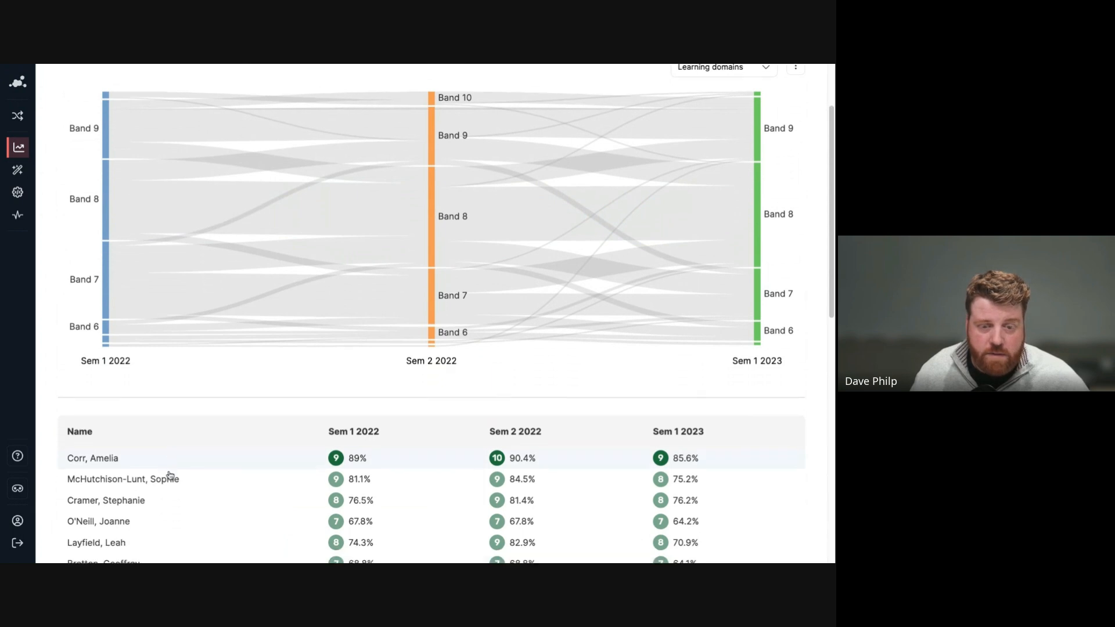
{"action": "left_click", "coordinate": [174, 439]}
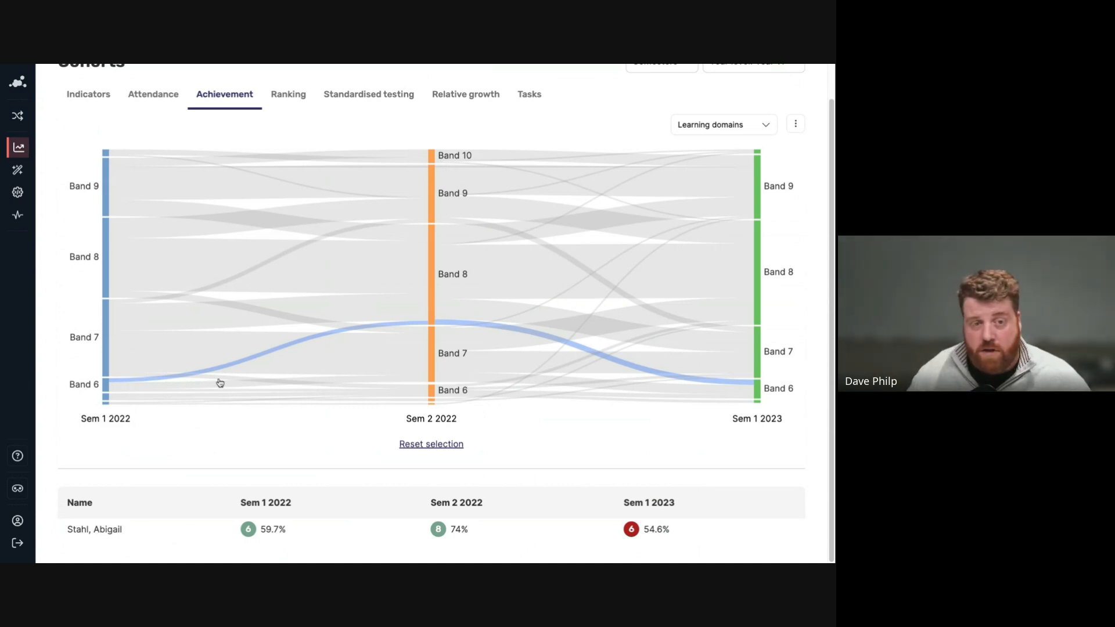
{"action": "left_click", "coordinate": [415, 445]}
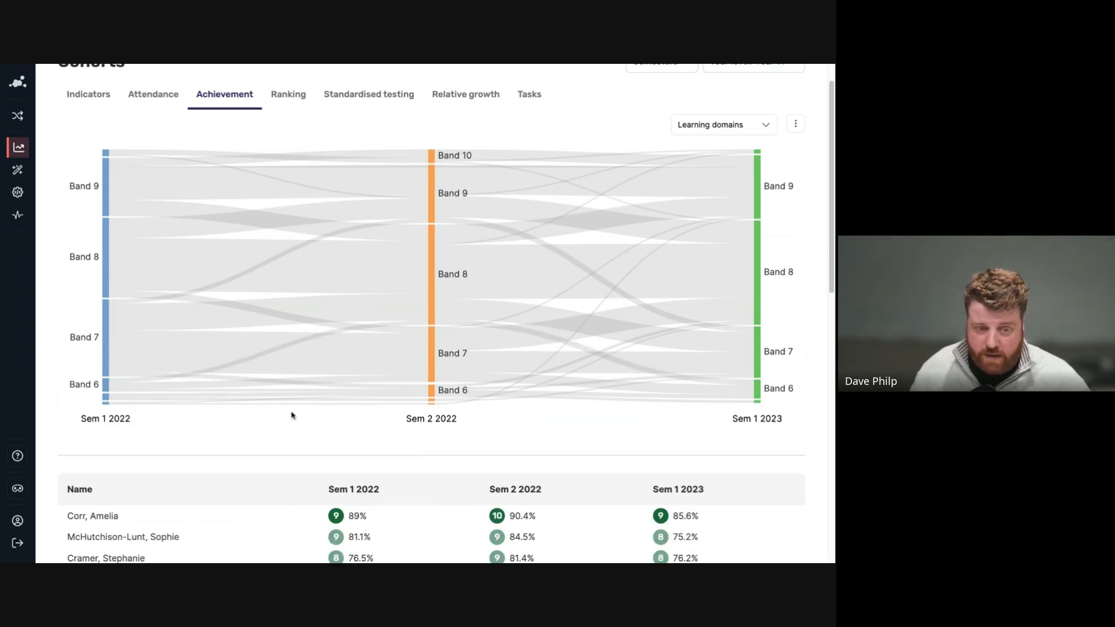
{"action": "scroll", "coordinate": [292, 415], "scroll_direction": "up", "scroll_amount": 1}
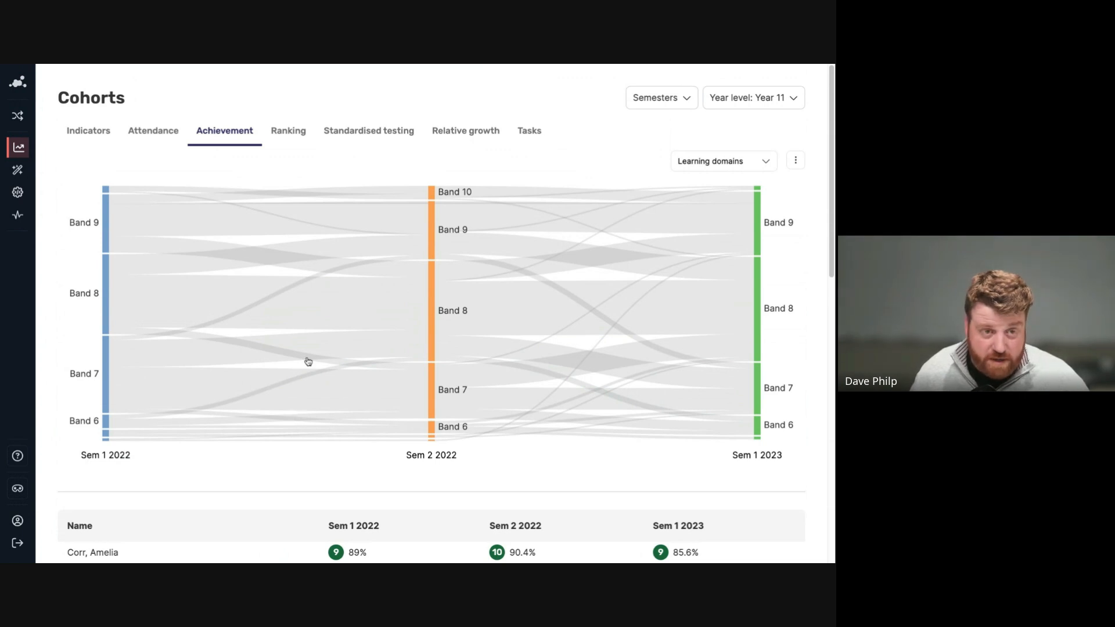
View the cohort's ranking, and examine its AAS / Allwell standardised testing results and top areas for improvement
{"action": "left_click", "coordinate": [289, 137]}
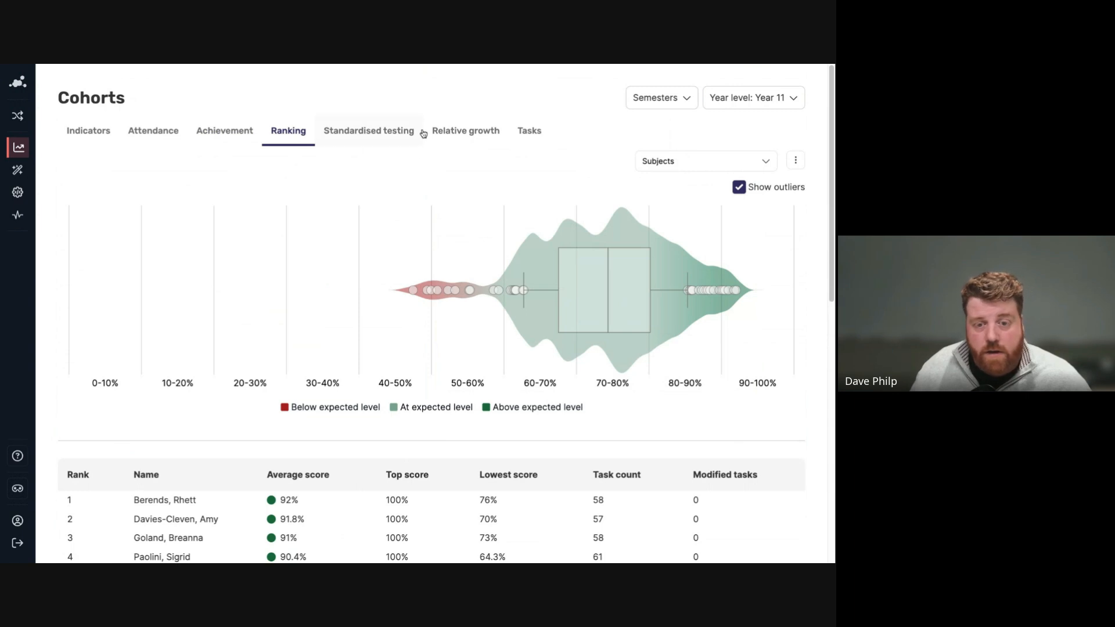
{"action": "left_click", "coordinate": [375, 129]}
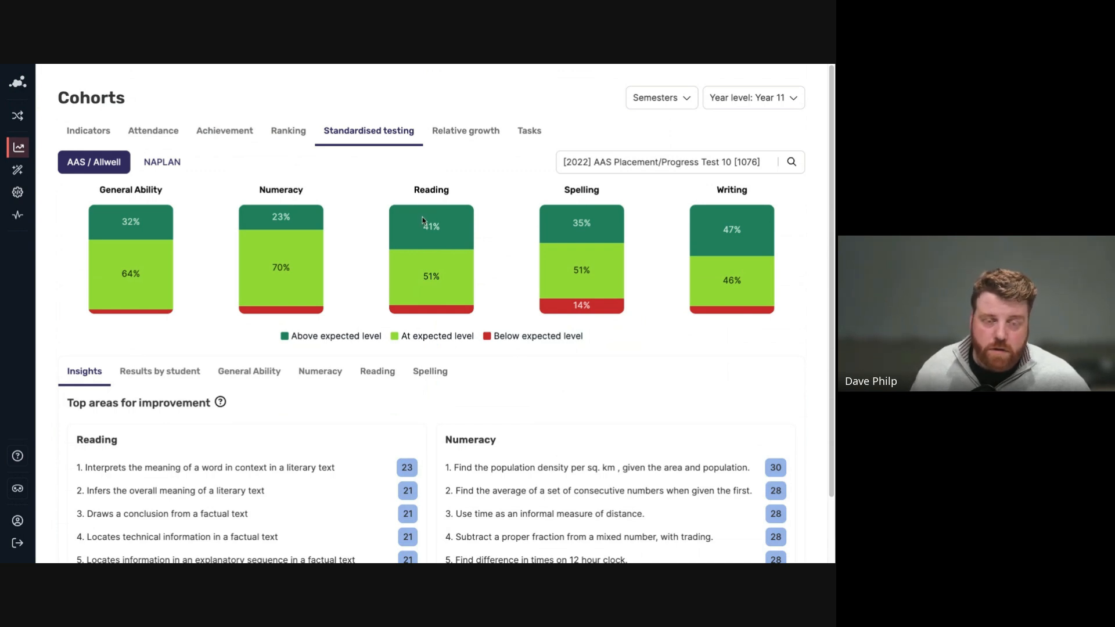
{"action": "scroll", "coordinate": [421, 215], "scroll_direction": "down", "scroll_amount": 3}
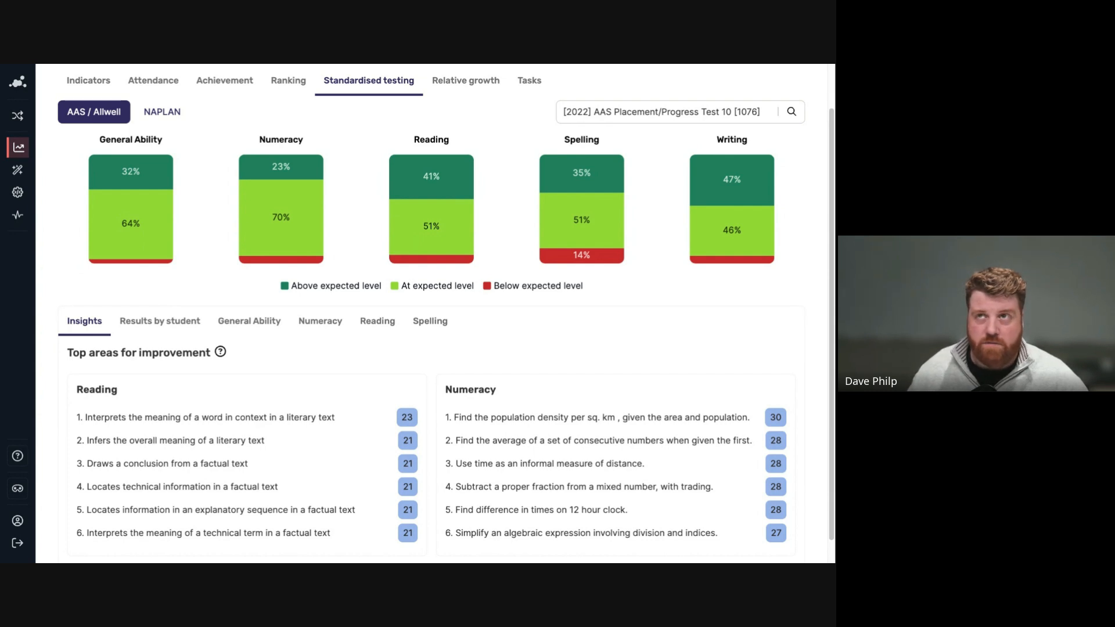
{"action": "scroll", "coordinate": [283, 213], "scroll_direction": "down", "scroll_amount": 1}
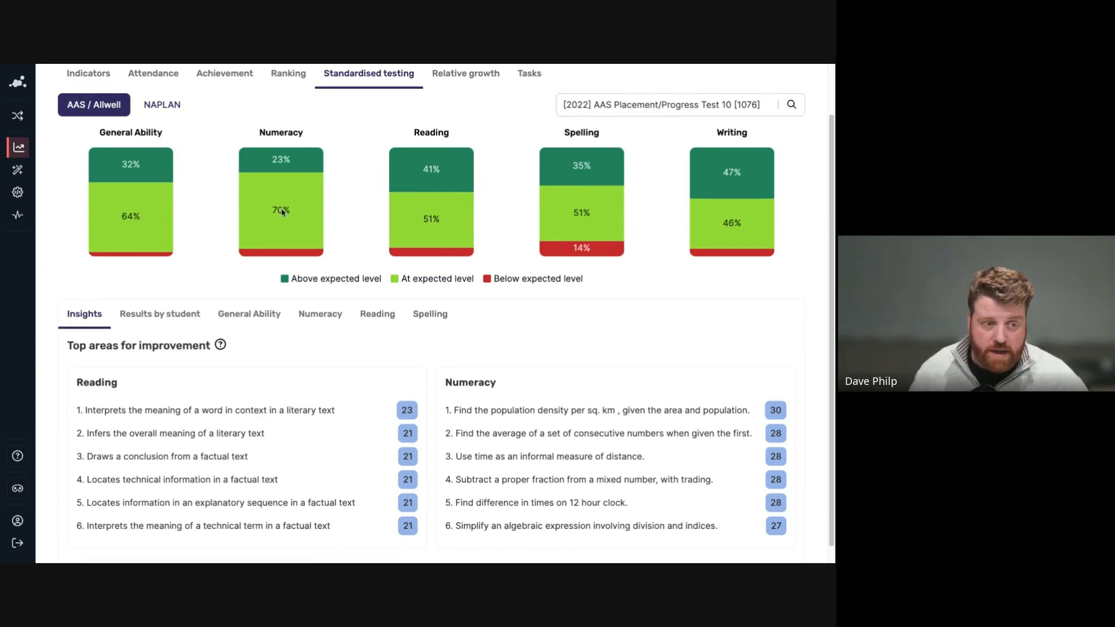
{"action": "scroll", "coordinate": [283, 212], "scroll_direction": "down", "scroll_amount": 2}
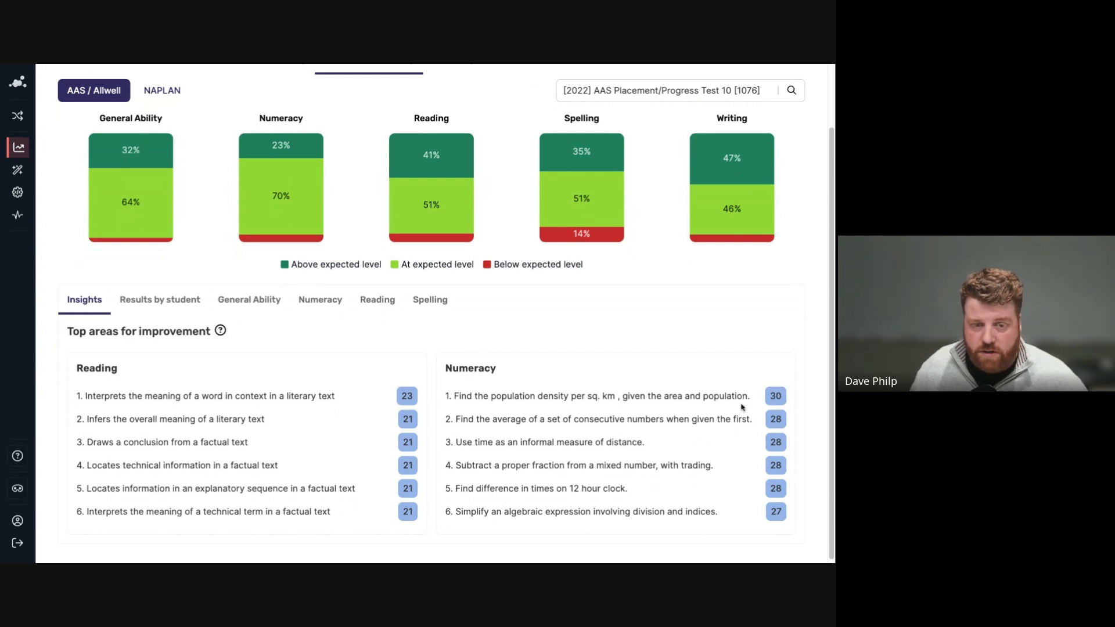
Open the student list for the top Numeracy area for improvement on population density, page through it, and close it
{"action": "left_click_drag", "start_coordinate": [447, 400], "coordinate": [750, 400]}
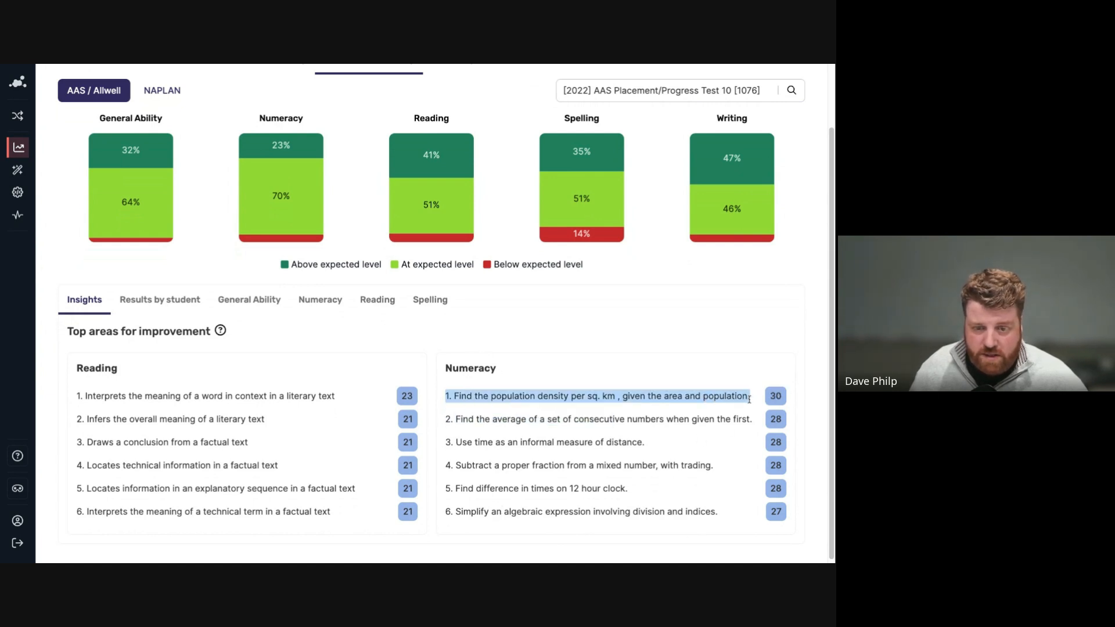
{"action": "left_click", "coordinate": [755, 400]}
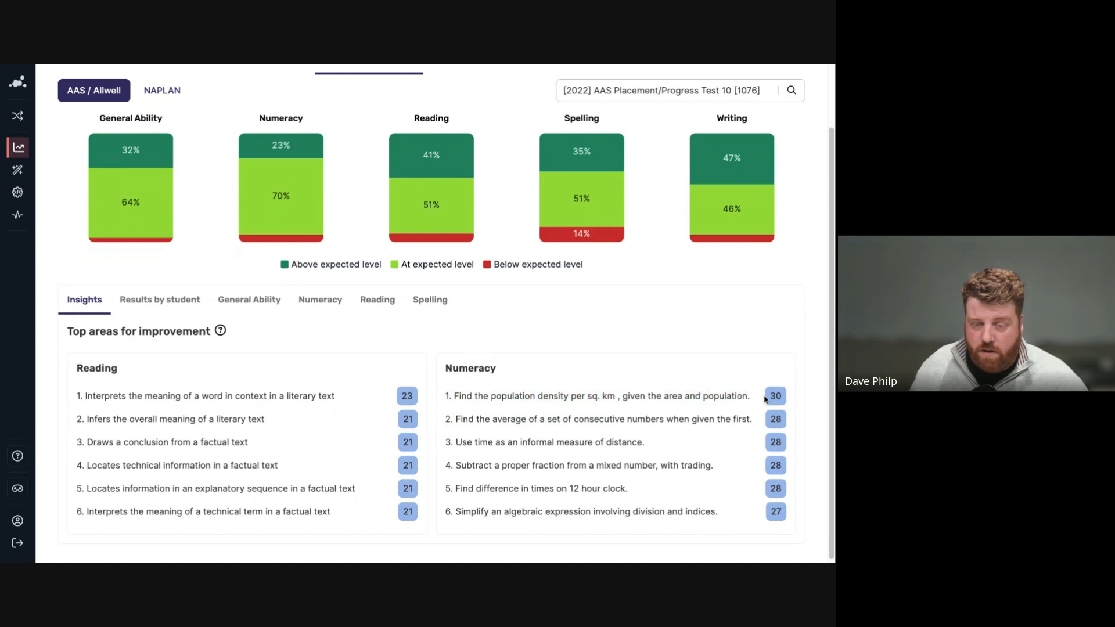
{"action": "left_click", "coordinate": [772, 399]}
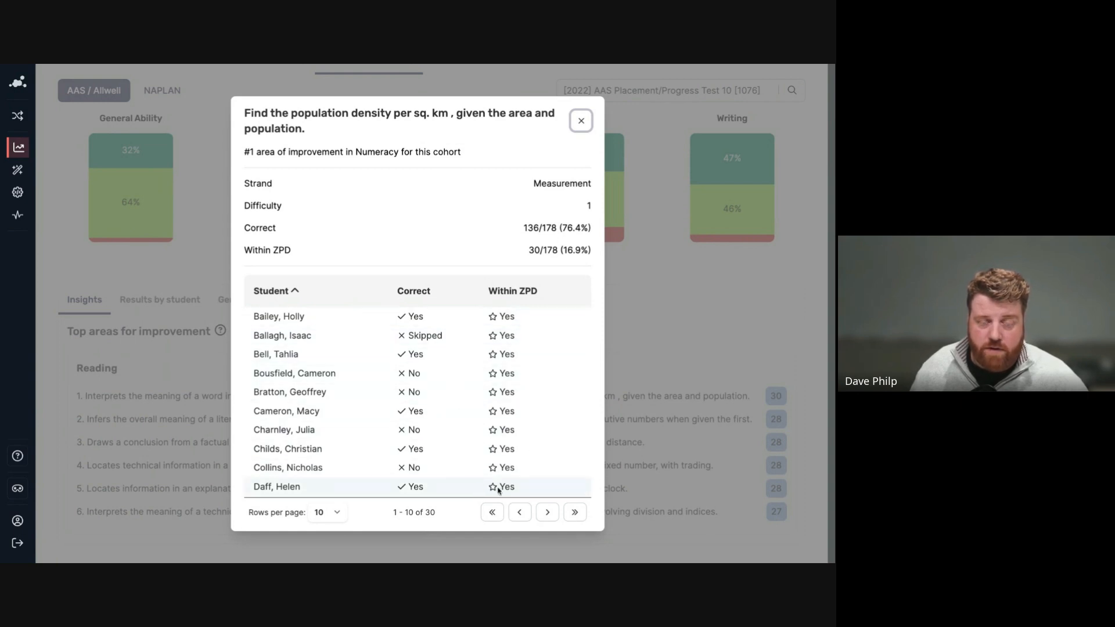
{"action": "left_click", "coordinate": [546, 514]}
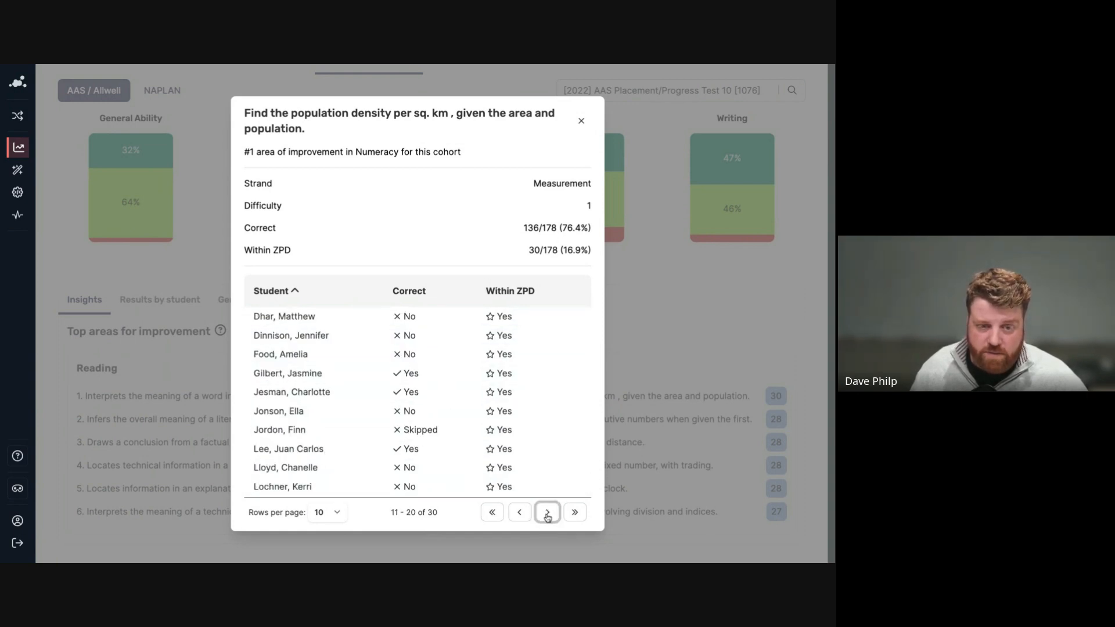
{"action": "left_click", "coordinate": [547, 515]}
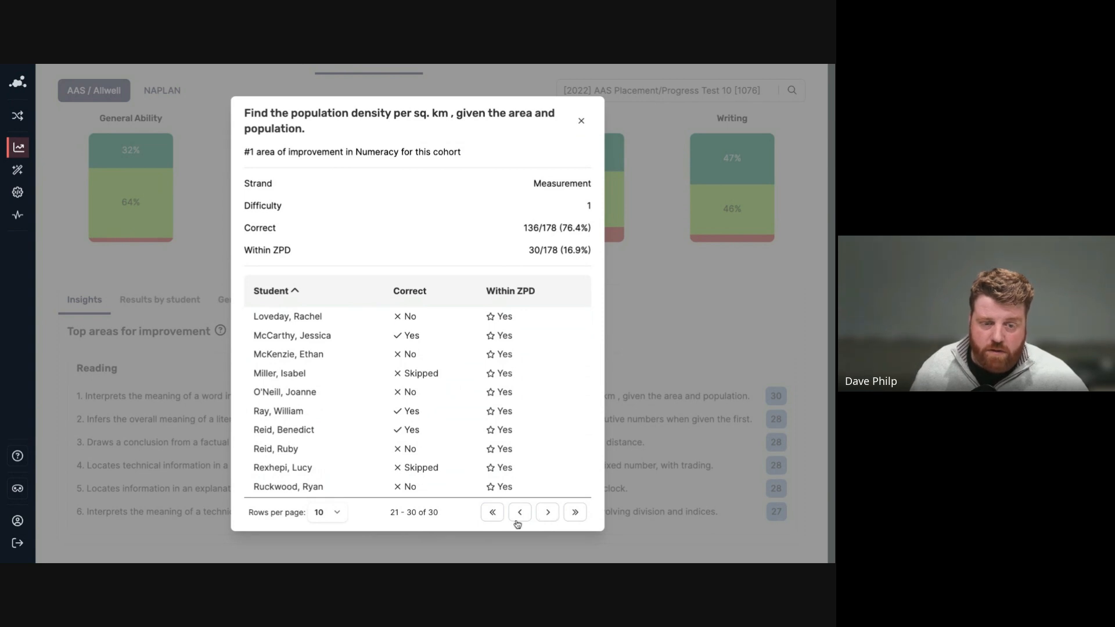
{"action": "left_click", "coordinate": [519, 515]}
{"action": "left_click", "coordinate": [518, 514]}
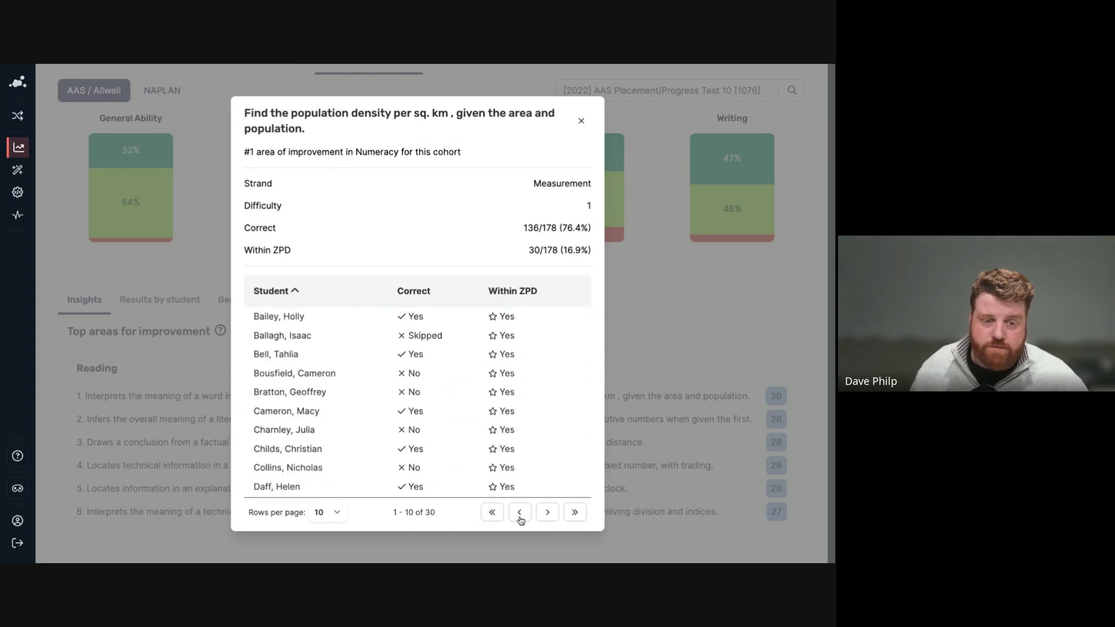
{"action": "left_click", "coordinate": [581, 121]}
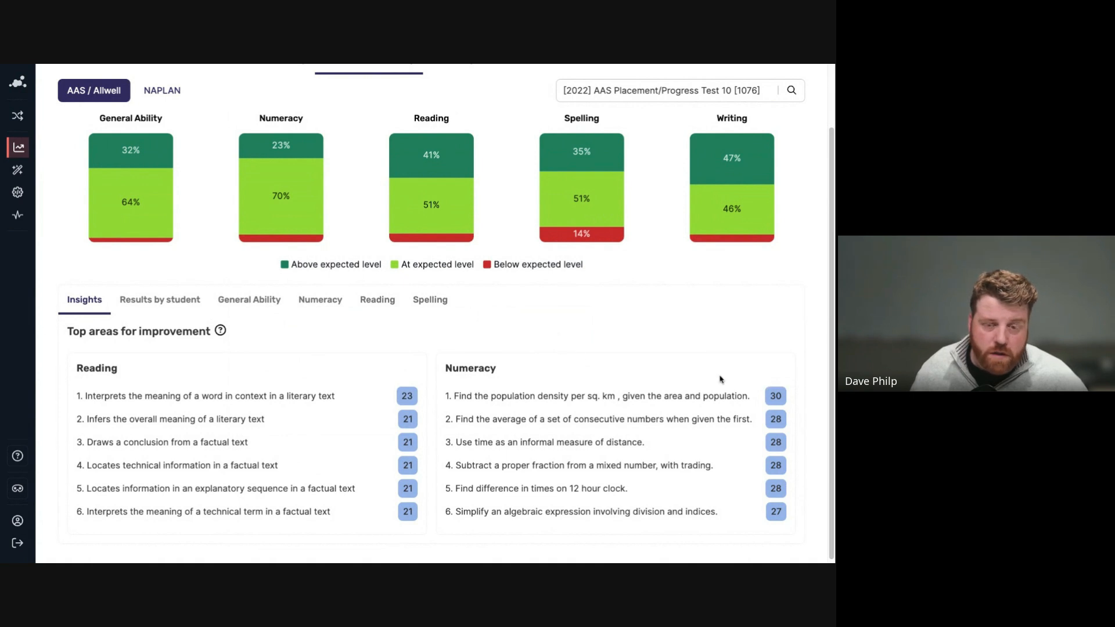
Open the cohort's relative growth and filter its learning domains to Reading, Spelling, Writing and English
{"action": "scroll", "coordinate": [593, 491], "scroll_direction": "up", "scroll_amount": 1}
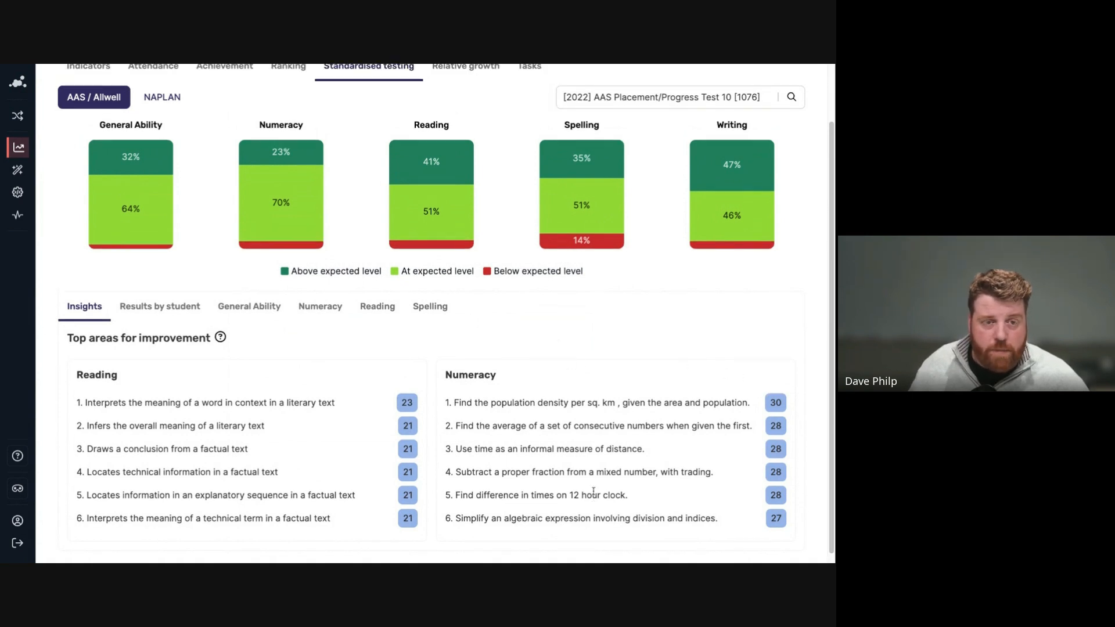
{"action": "scroll", "coordinate": [593, 491], "scroll_direction": "up", "scroll_amount": 1}
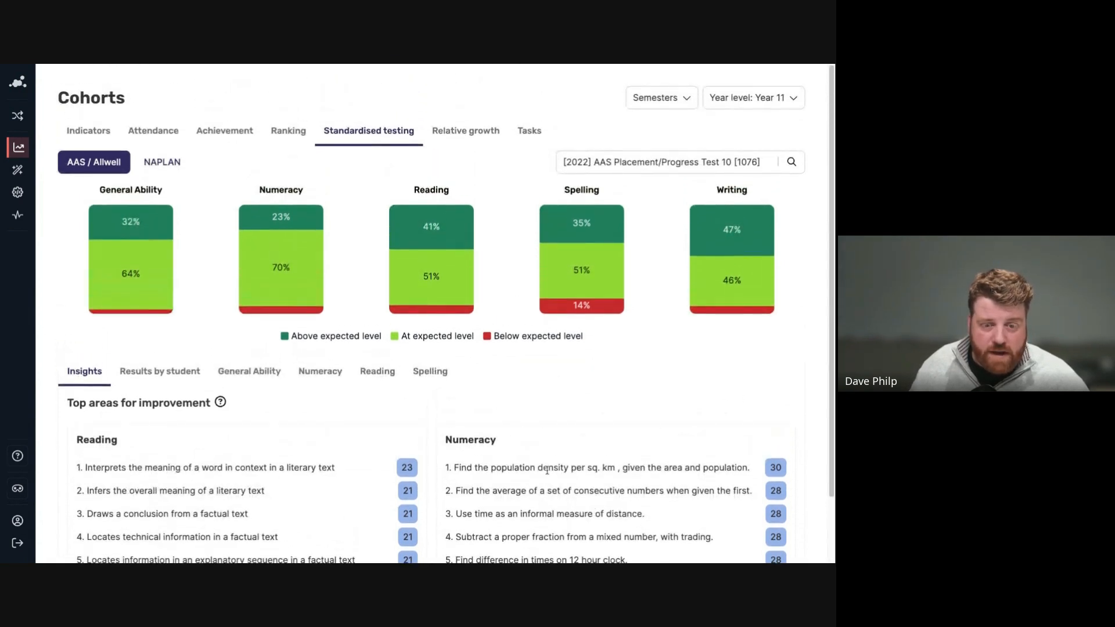
{"action": "scroll", "coordinate": [547, 470], "scroll_direction": "down", "scroll_amount": 2}
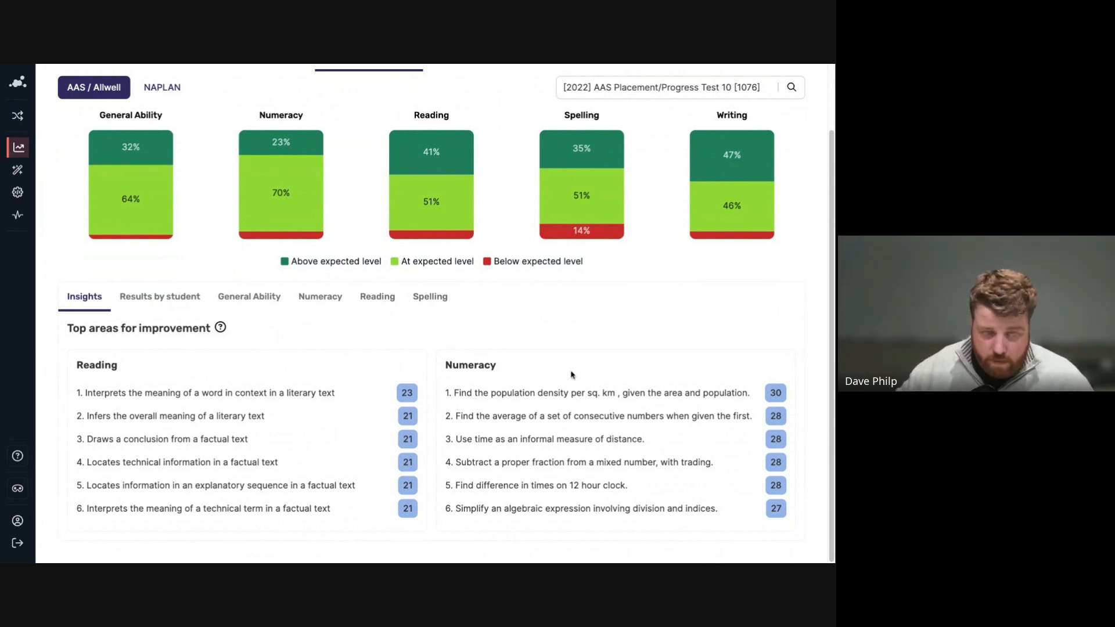
{"action": "scroll", "coordinate": [436, 313], "scroll_direction": "up", "scroll_amount": 2}
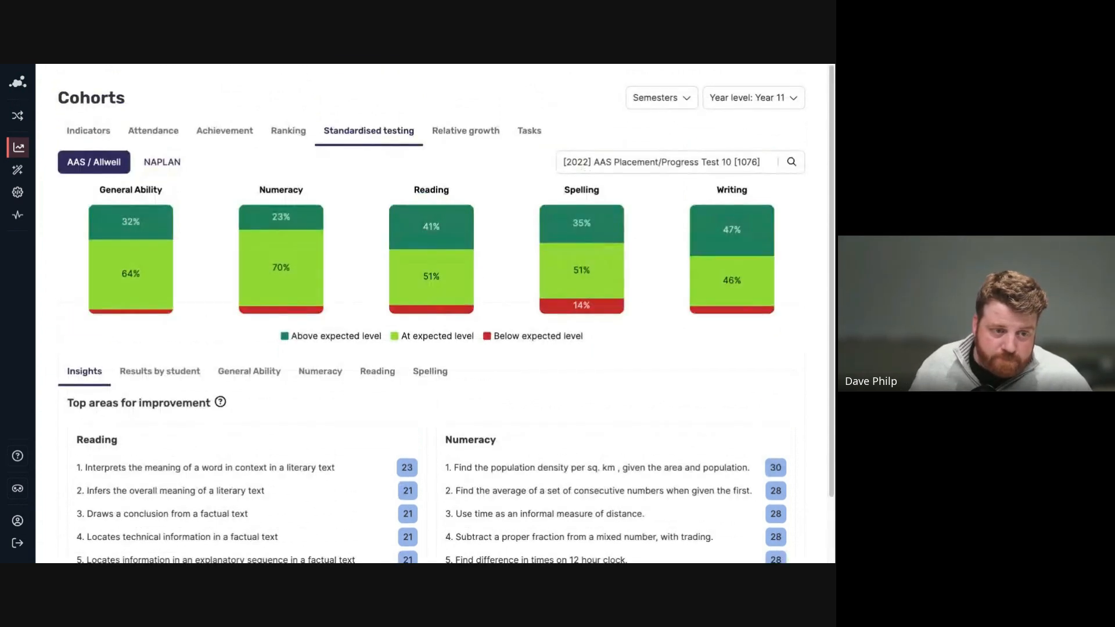
{"action": "left_click", "coordinate": [455, 130]}
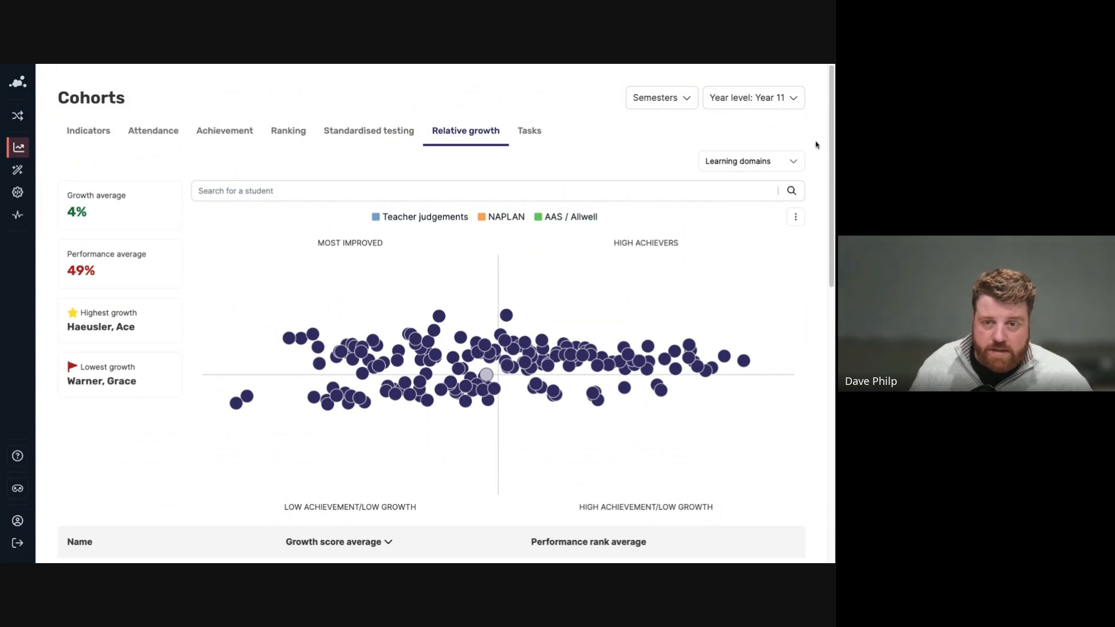
{"action": "left_click", "coordinate": [780, 161]}
{"action": "left_click", "coordinate": [747, 267]}
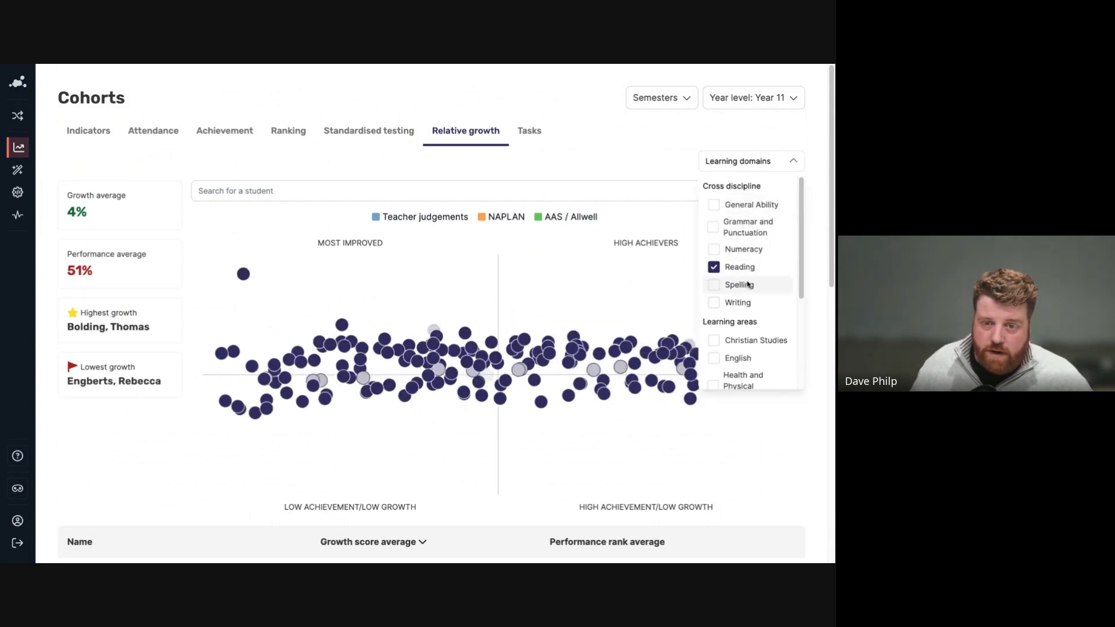
{"action": "left_click", "coordinate": [746, 285]}
{"action": "scroll", "coordinate": [740, 293], "scroll_direction": "down", "scroll_amount": 1}
{"action": "left_click", "coordinate": [737, 289]}
{"action": "left_click", "coordinate": [740, 344]}
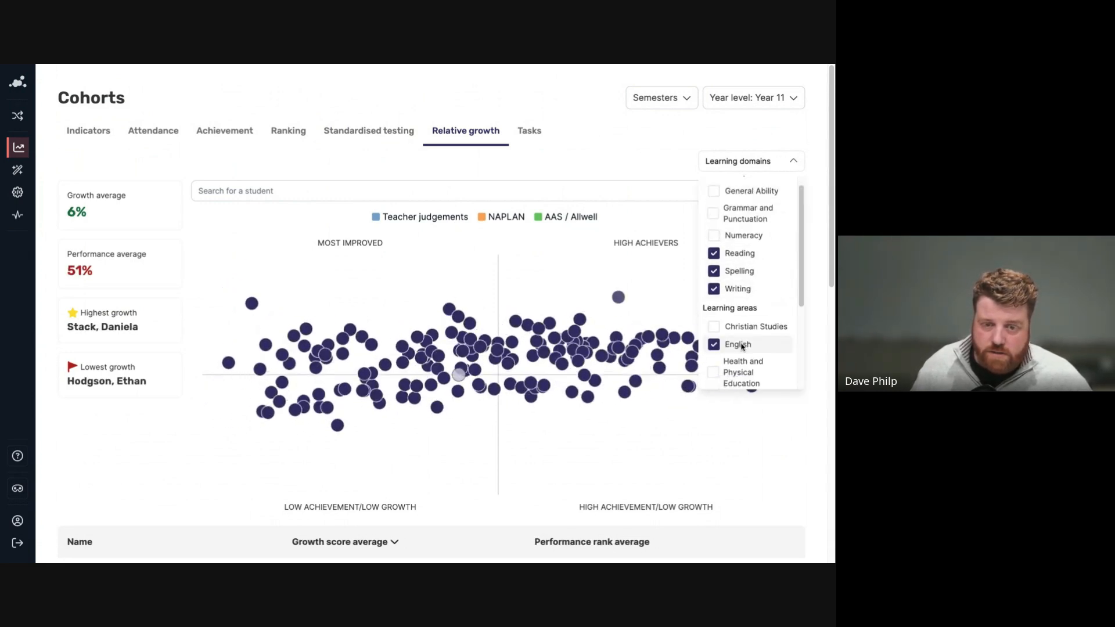
{"action": "left_click", "coordinate": [591, 428]}
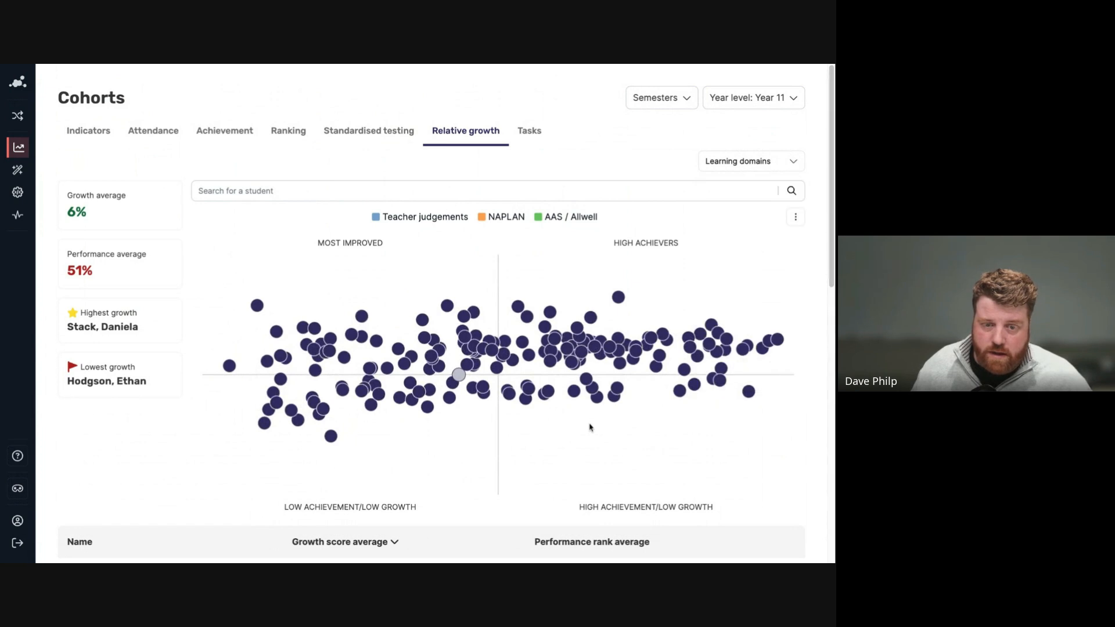
Select a student in the high achievement/low growth quadrant and inspect their individual teacher judgement and AAS / Allwell points
{"action": "left_click", "coordinate": [616, 390]}
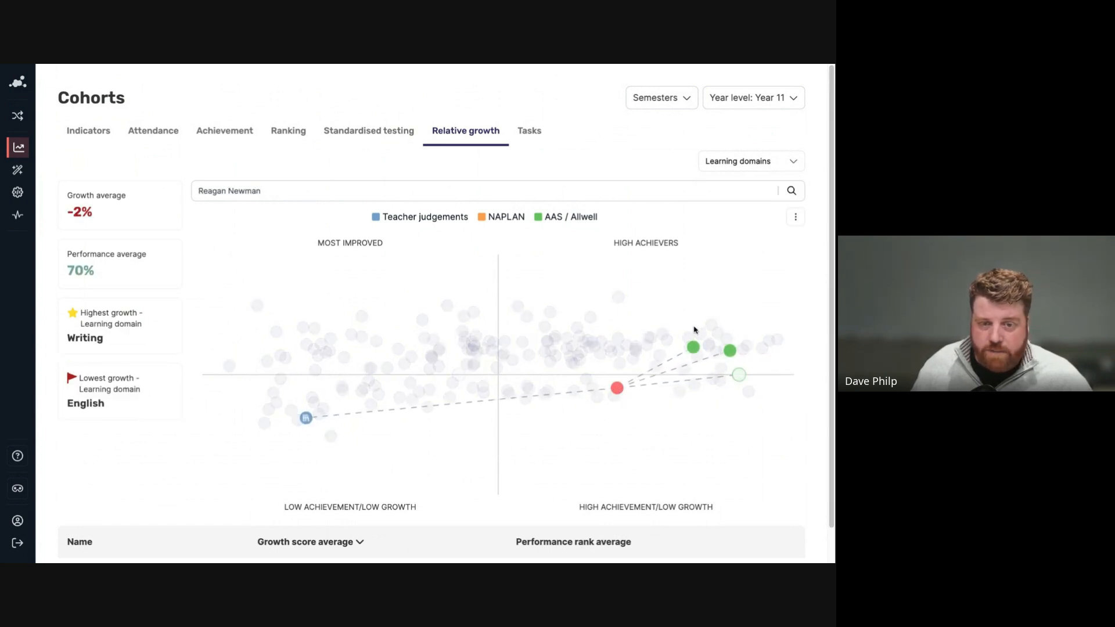
{"action": "mouse_move", "coordinate": [693, 349]}
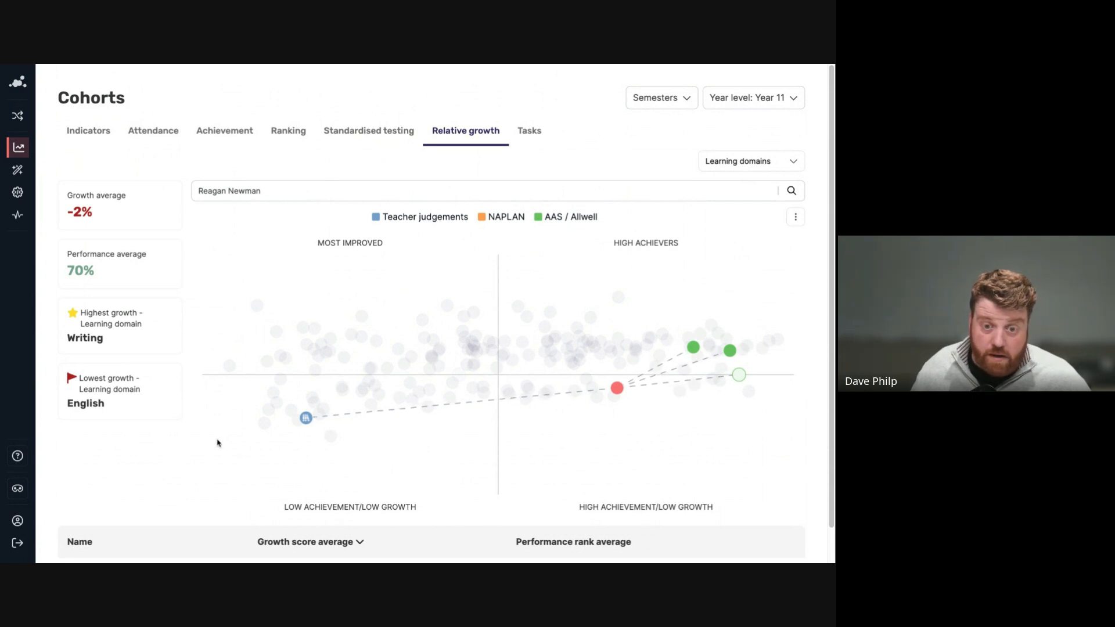
{"action": "left_click", "coordinate": [218, 443]}
View the task adherence details of the first student listed in the cohort's tasks, and return to the Analytics home page
{"action": "left_click", "coordinate": [522, 136]}
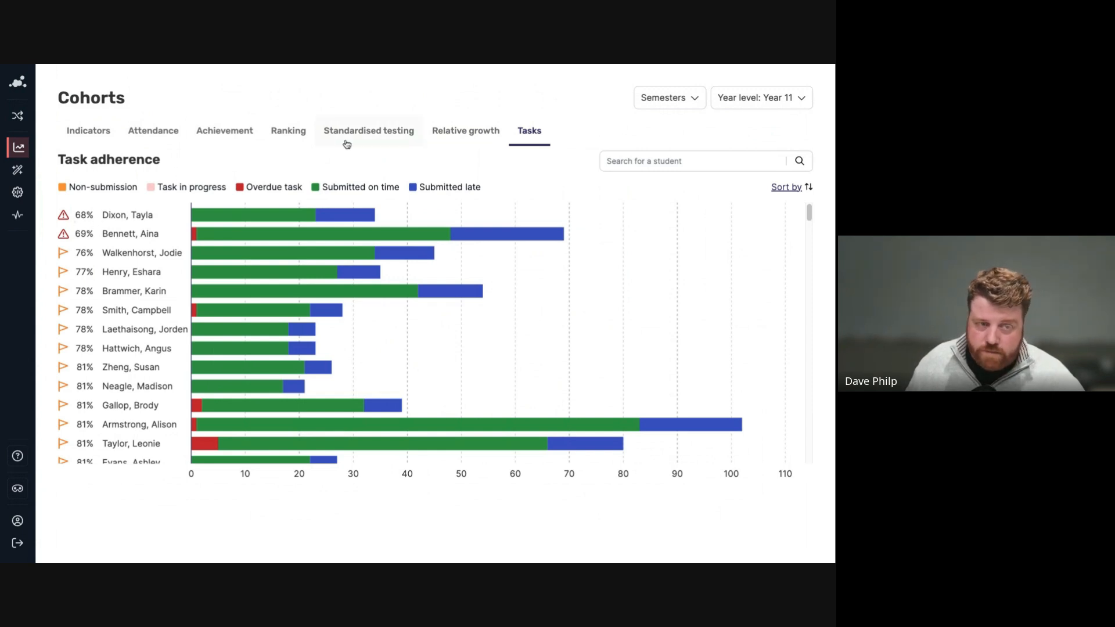
{"action": "left_click", "coordinate": [120, 216]}
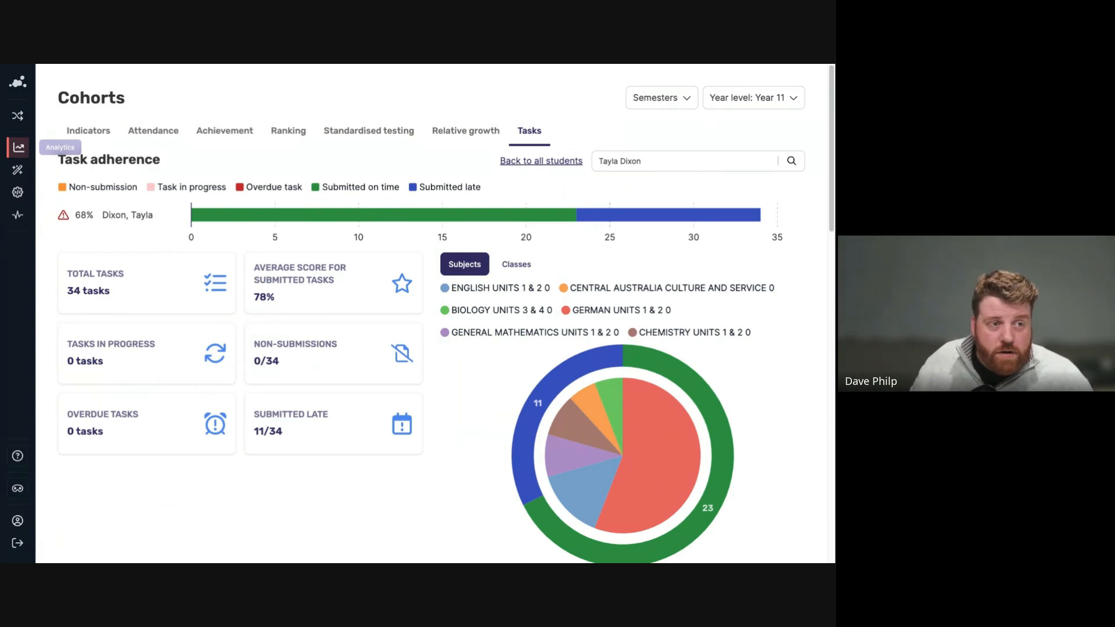
{"action": "left_click", "coordinate": [19, 147]}
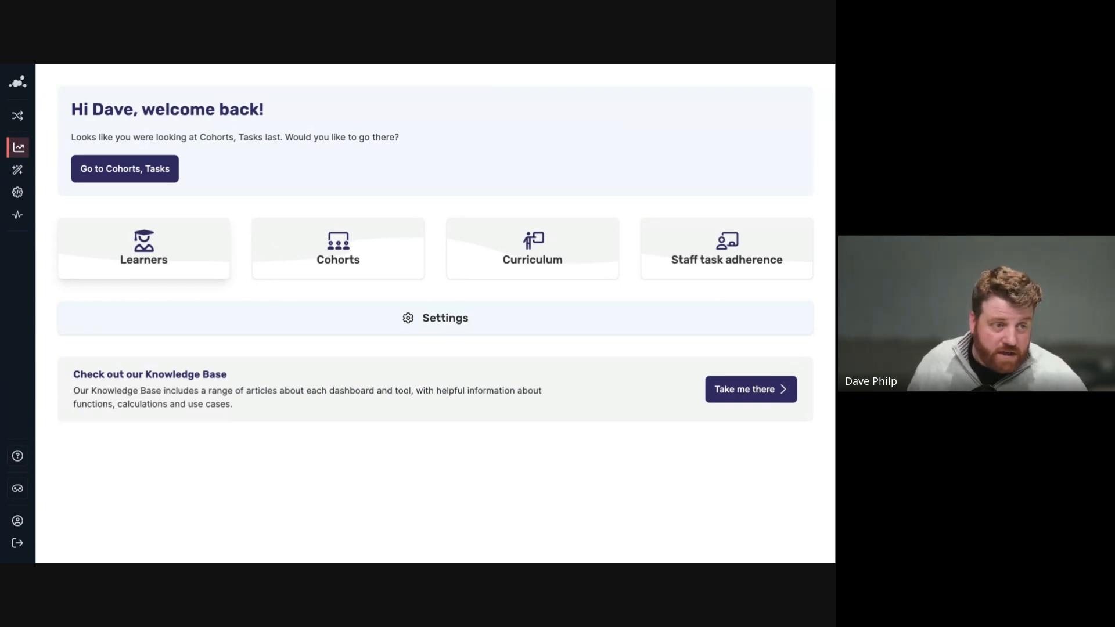
Open the Pulse Alerts page and start a new pulse alert named "10 low level misdemeanours in a term"
{"action": "left_click", "coordinate": [365, 321]}
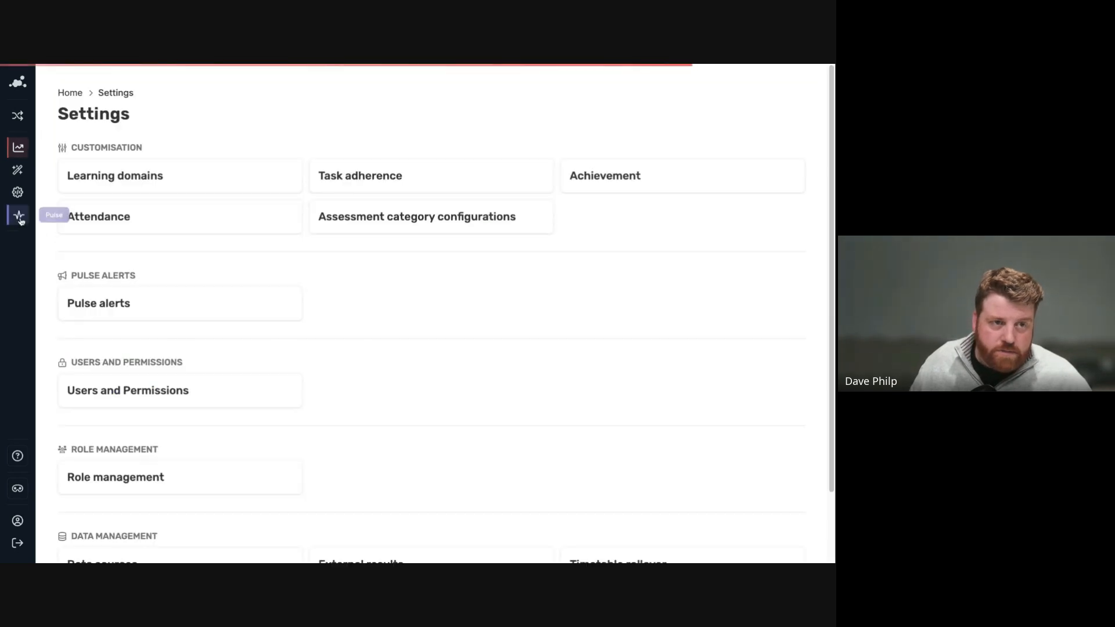
{"action": "left_click", "coordinate": [19, 218]}
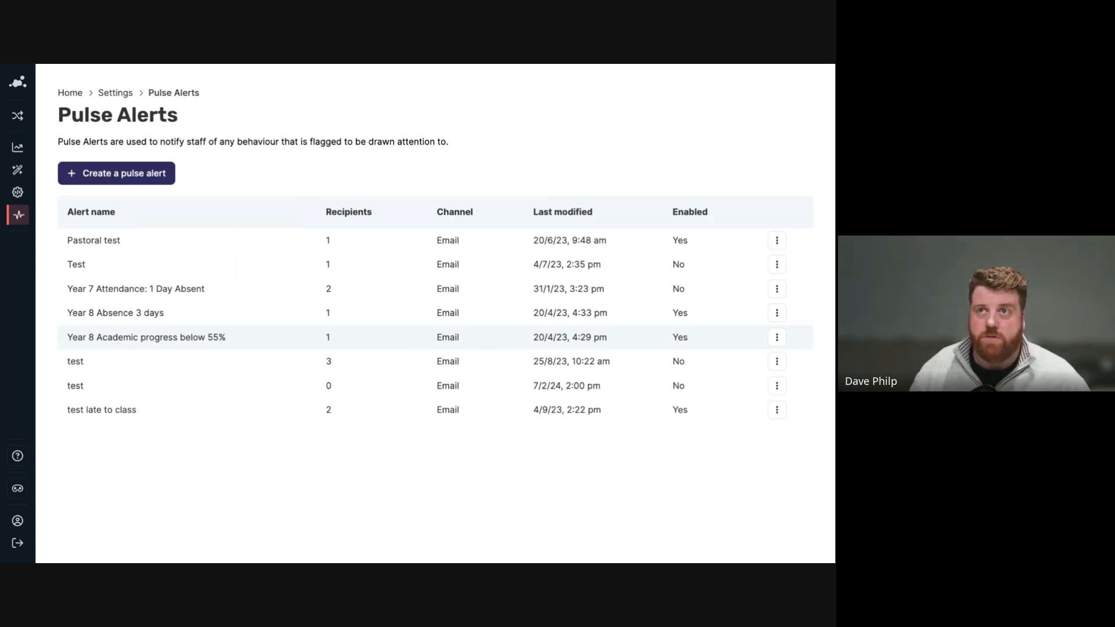
{"action": "left_click", "coordinate": [116, 173]}
{"action": "left_click", "coordinate": [339, 279]}
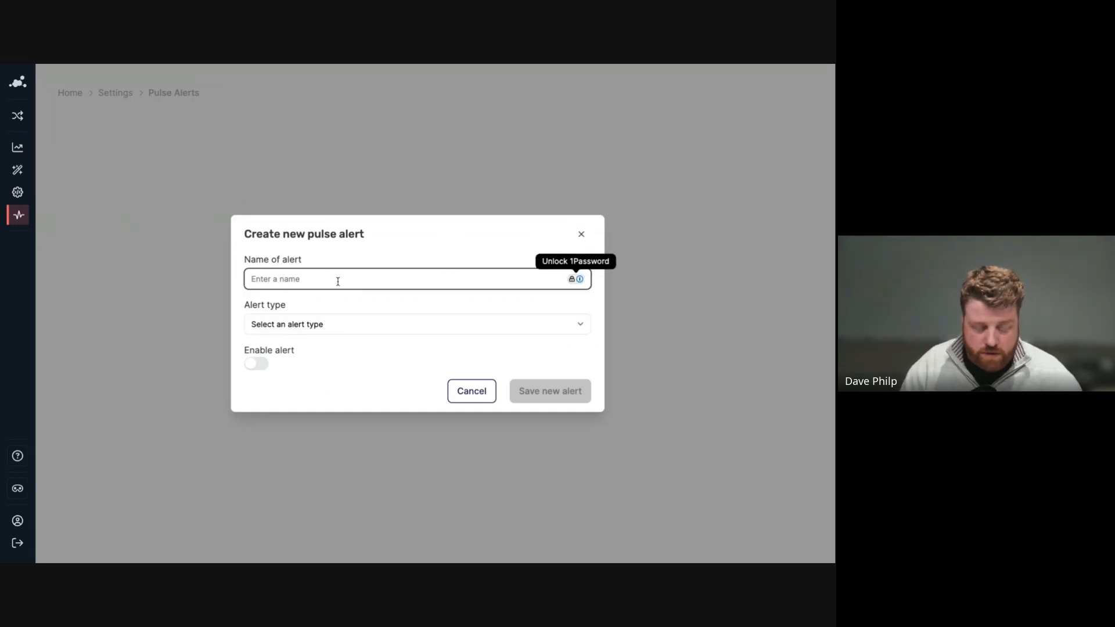
{"action": "type", "text": "10 low l"}
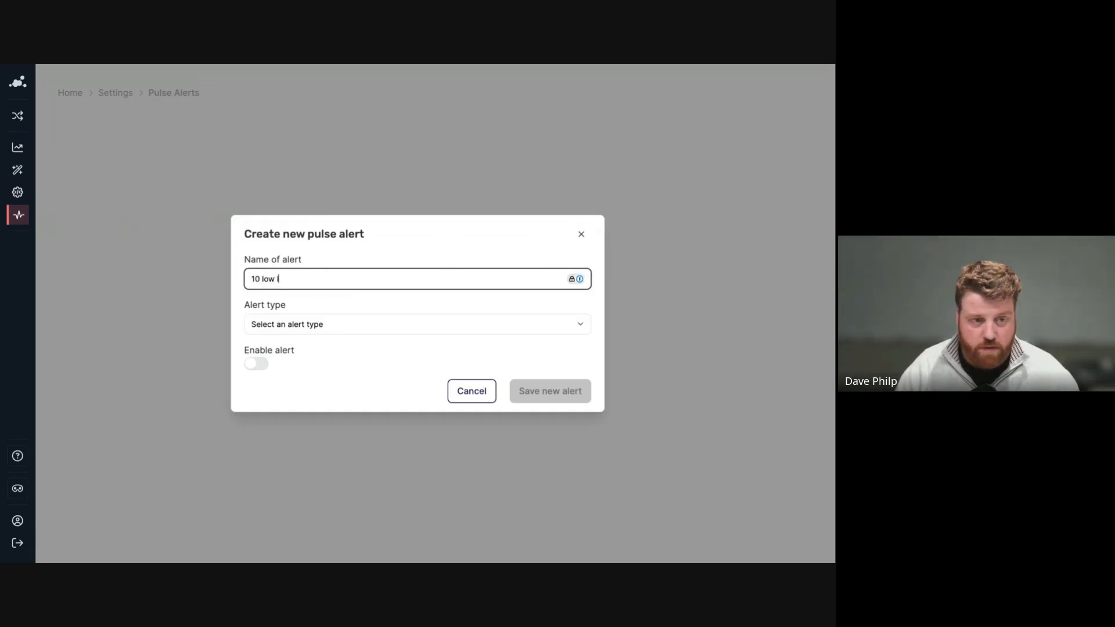
{"action": "type", "text": "evel misdemeanours "}
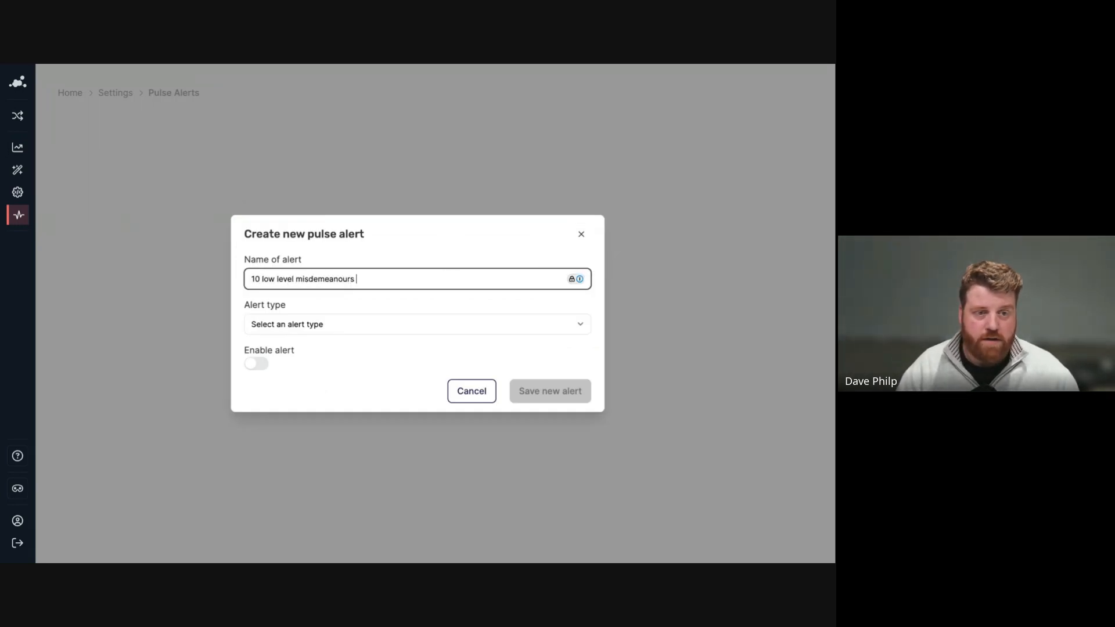
{"action": "type", "text": "in a term"}
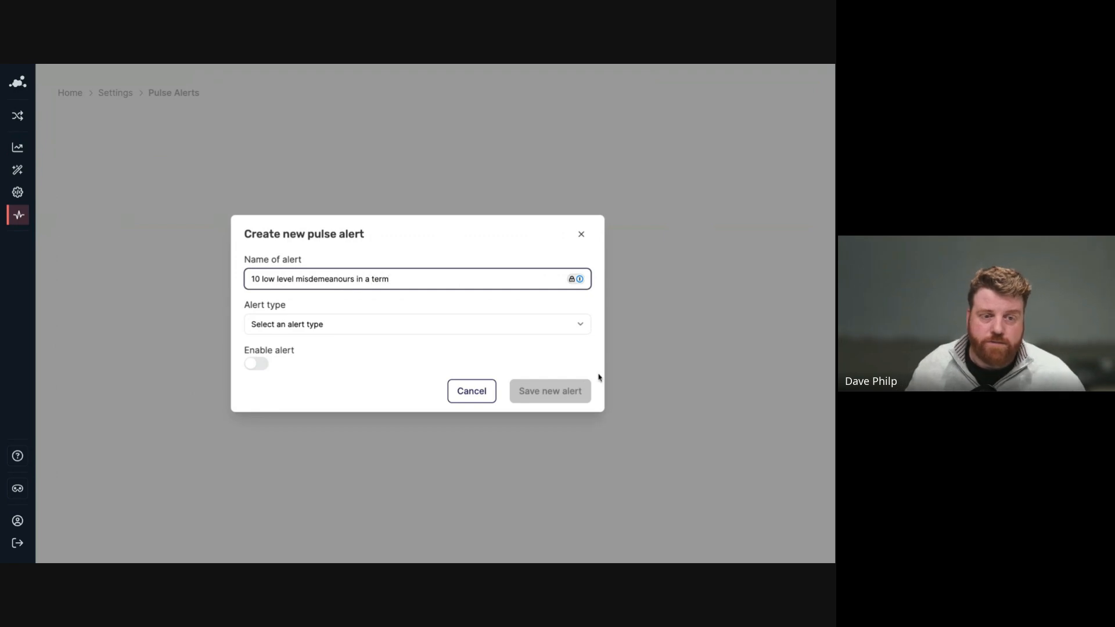
Set the alert type to Incidents by type and the cohort to All actively enrolled students, adding the all_active cohort
{"action": "left_click", "coordinate": [394, 330]}
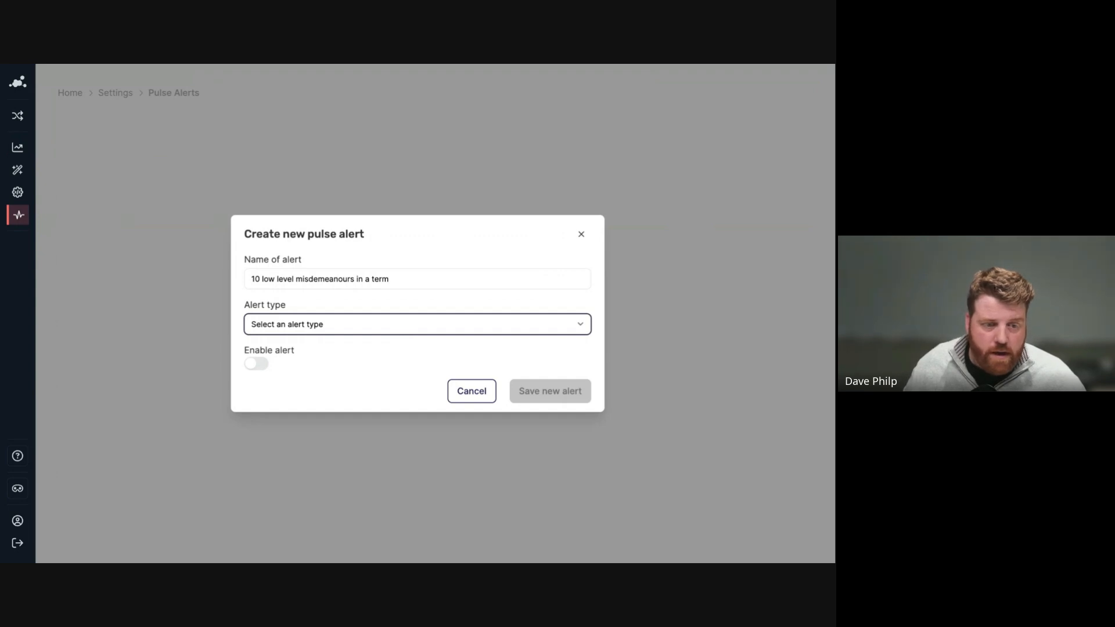
{"action": "left_click", "coordinate": [296, 336]}
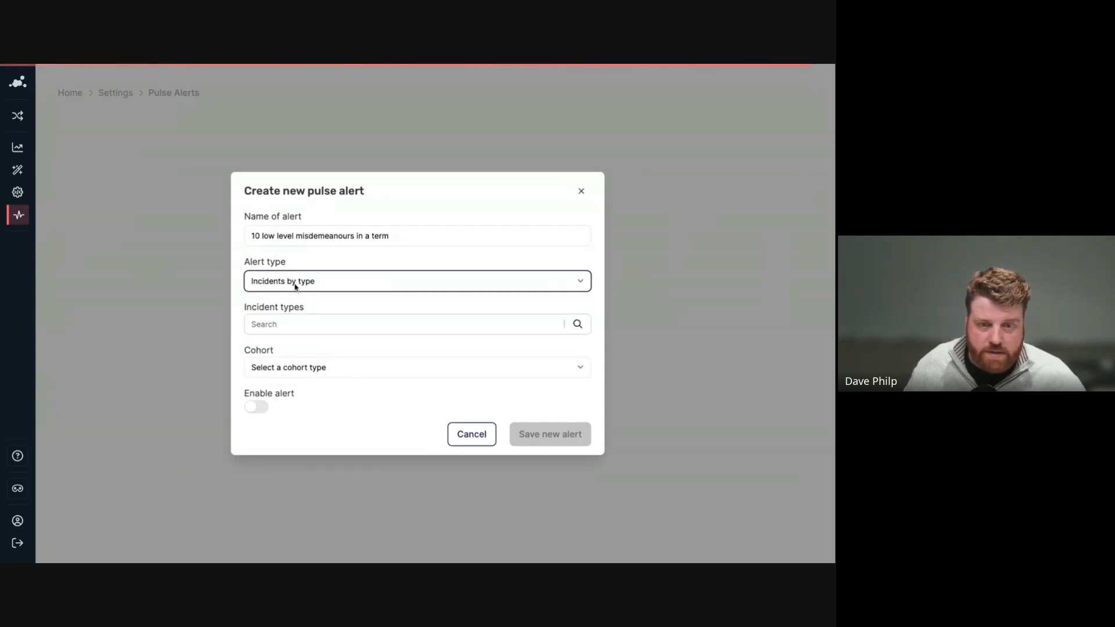
{"action": "left_click", "coordinate": [297, 370]}
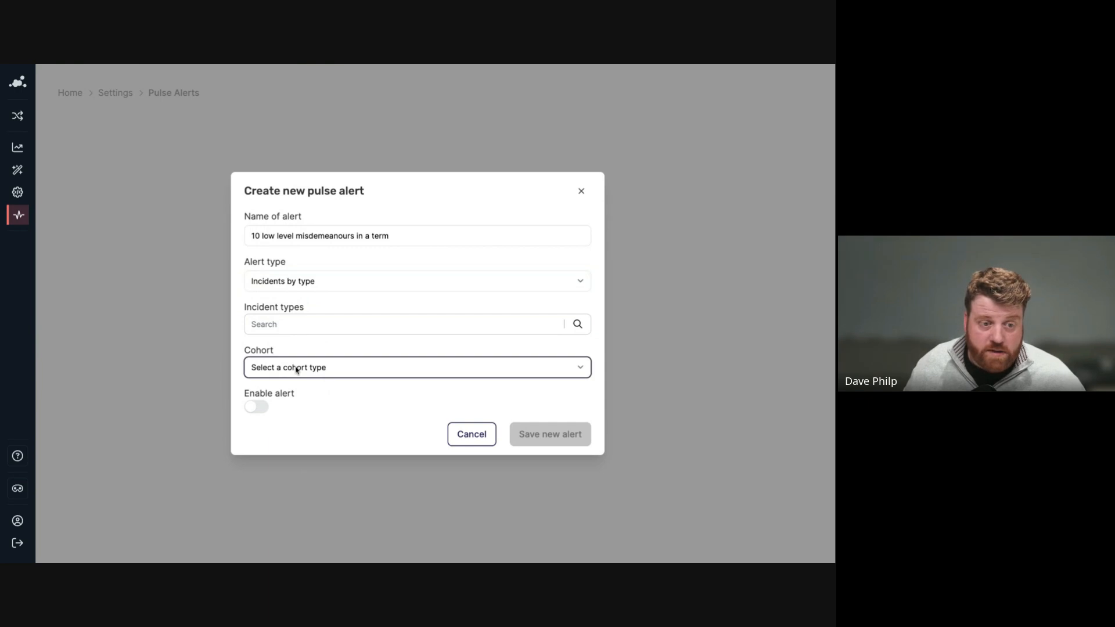
{"action": "left_click", "coordinate": [323, 378]}
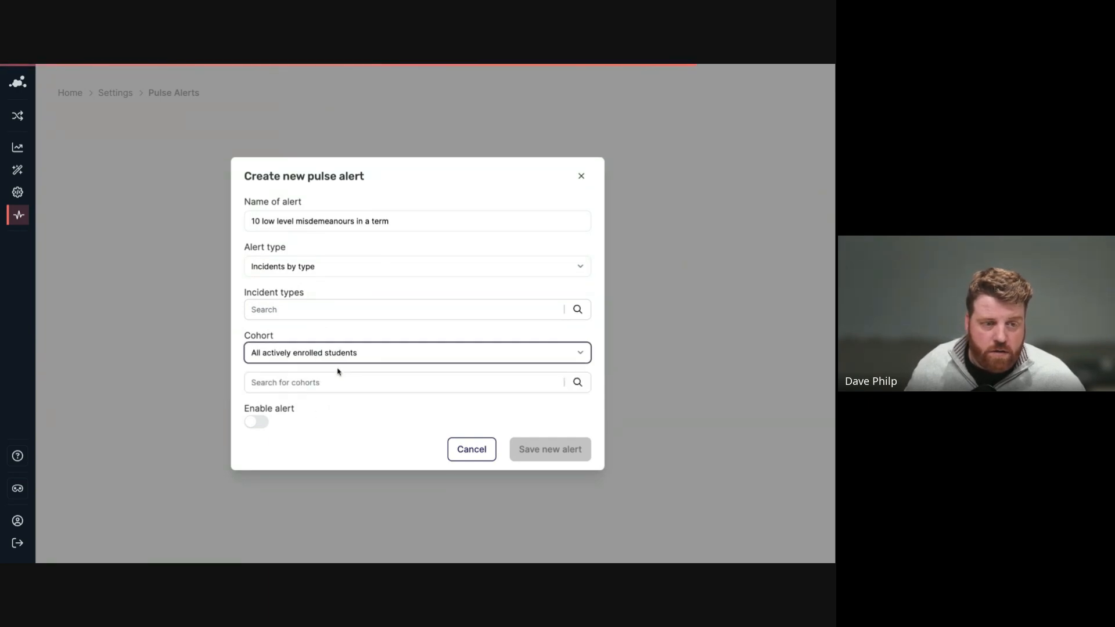
{"action": "left_click", "coordinate": [337, 371]}
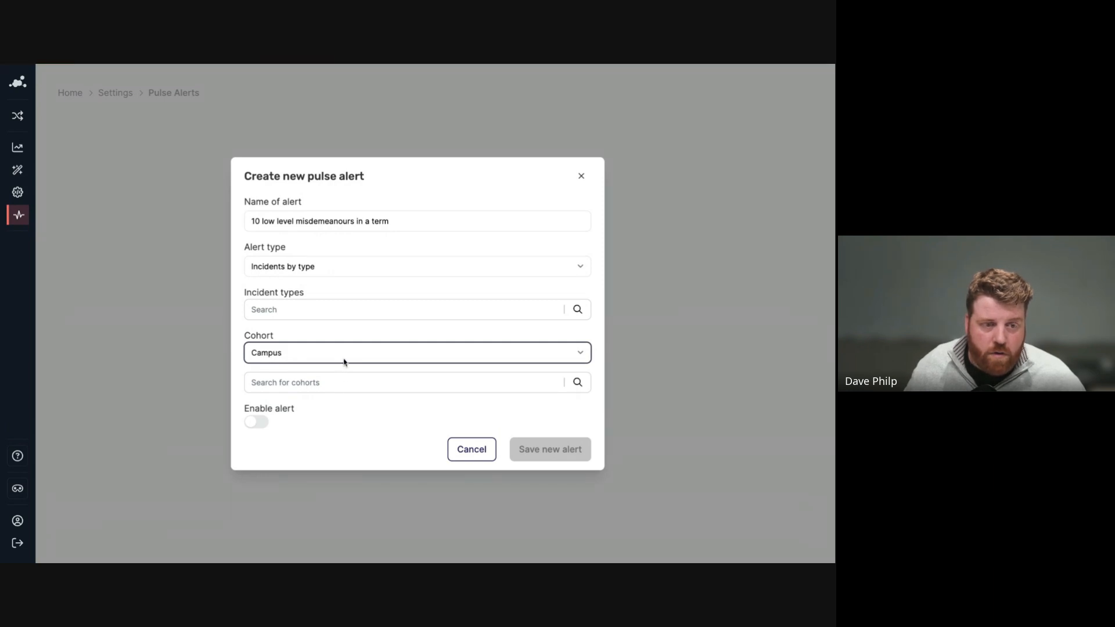
{"action": "left_click", "coordinate": [302, 369]}
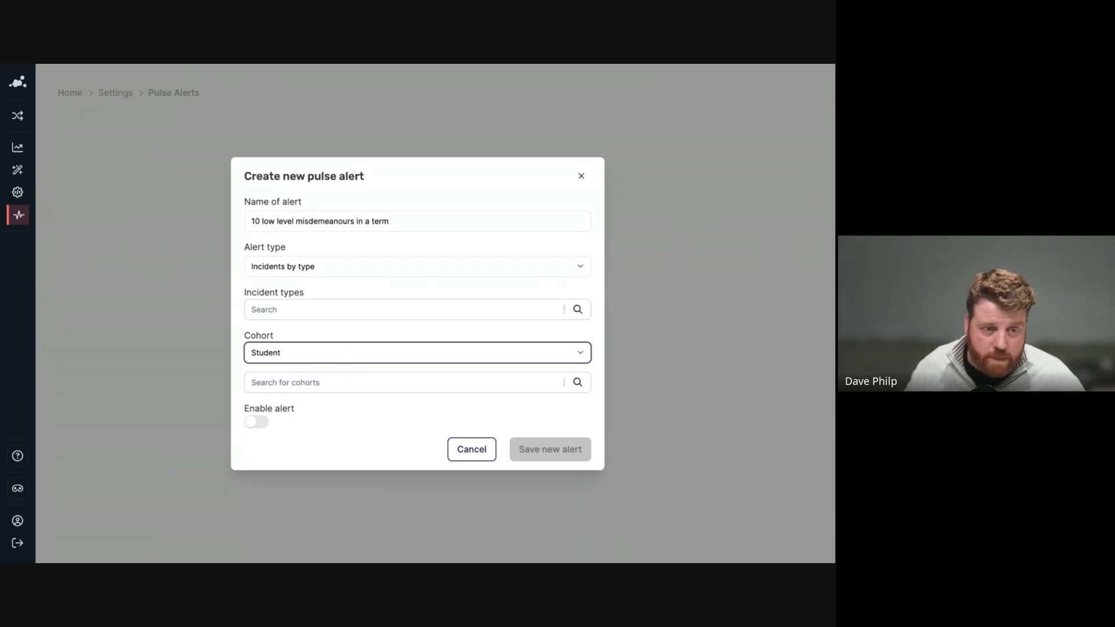
{"action": "left_click", "coordinate": [335, 388]}
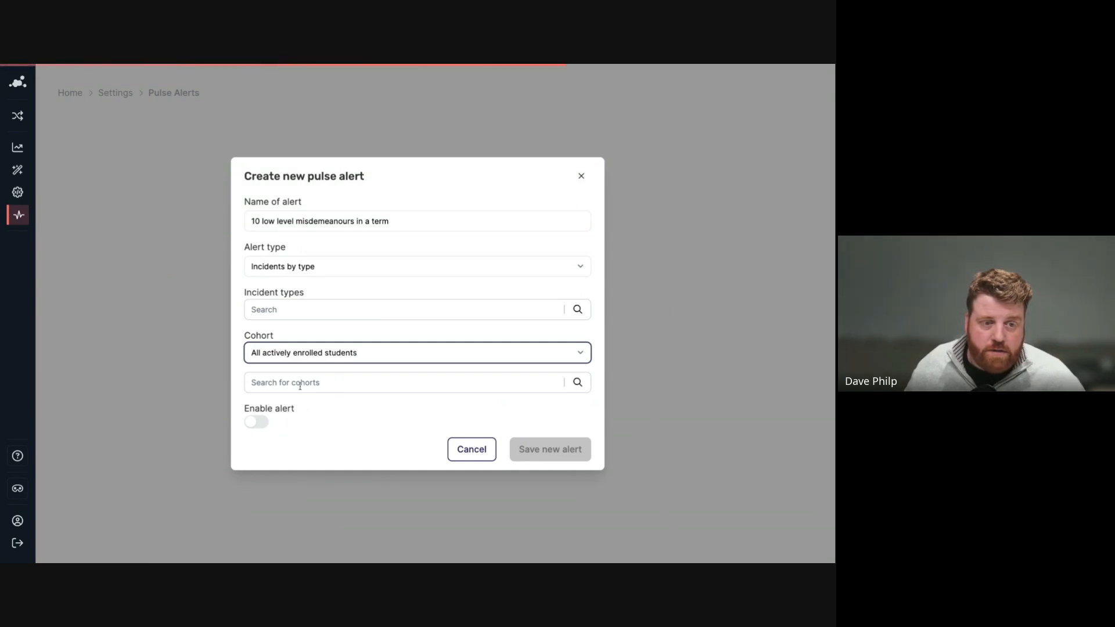
{"action": "left_click", "coordinate": [300, 384]}
{"action": "left_click", "coordinate": [295, 412]}
Set the alert's trigger to Threshold during period, with 10 records in the current term
{"action": "left_click", "coordinate": [323, 416]}
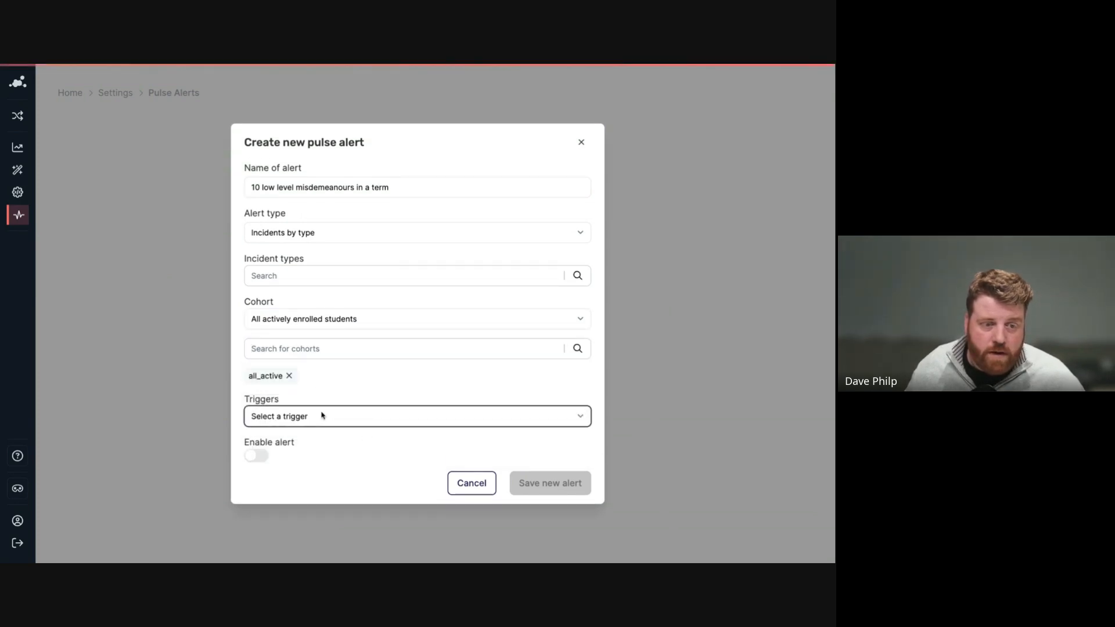
{"action": "left_click", "coordinate": [301, 406]}
{"action": "left_click", "coordinate": [301, 390]}
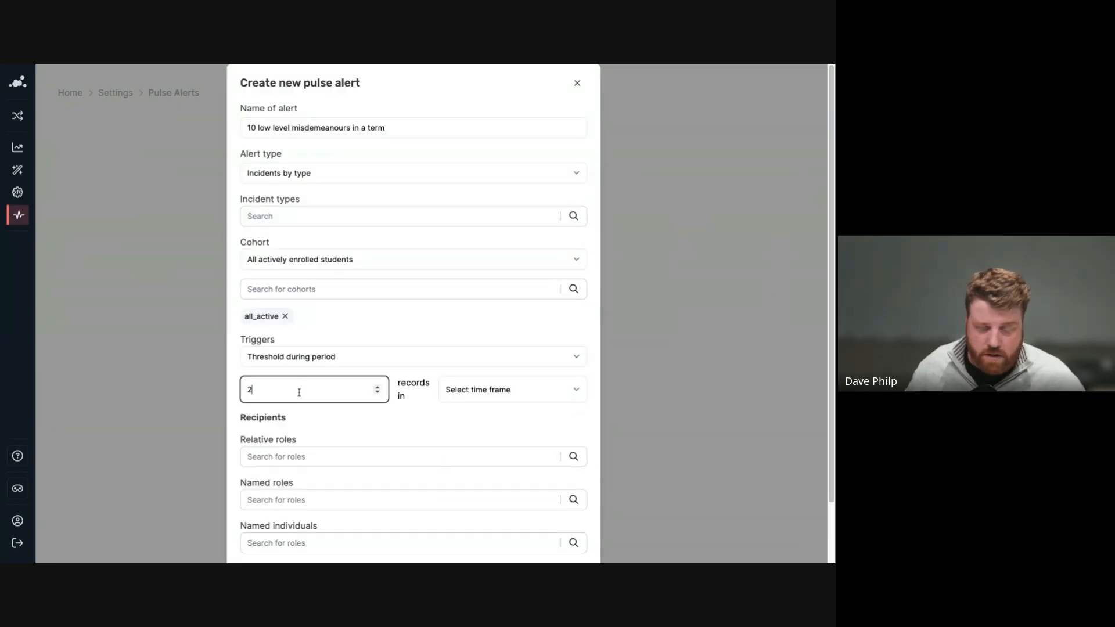
{"action": "key", "text": "BackSpace"}
{"action": "type", "text": "5"}
{"action": "key", "text": "BackSpace"}
{"action": "type", "text": "10"}
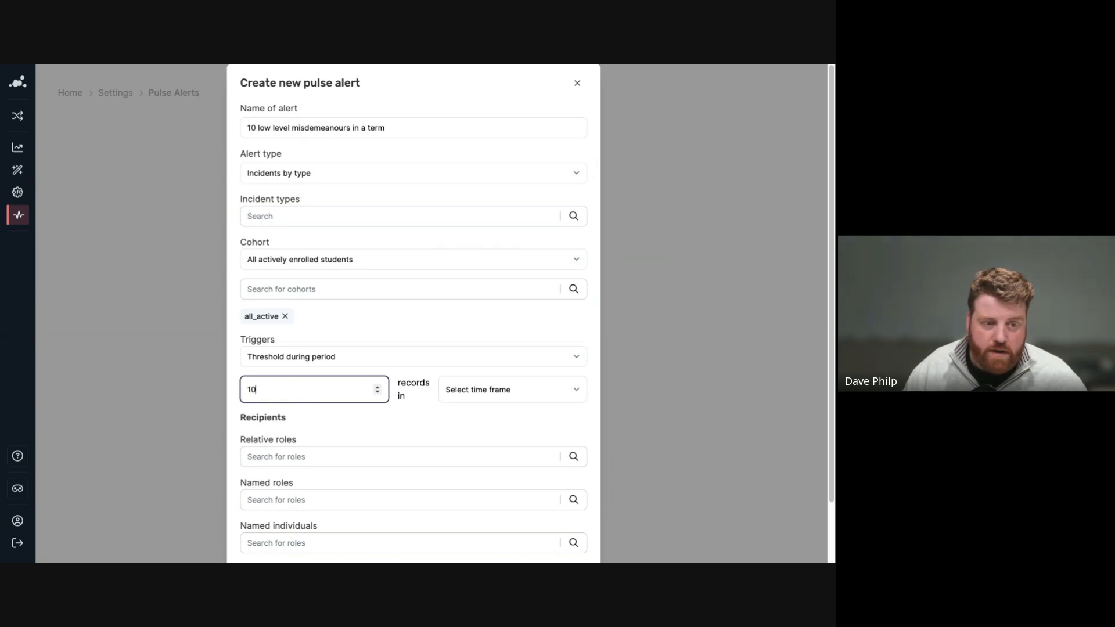
{"action": "left_click", "coordinate": [471, 390]}
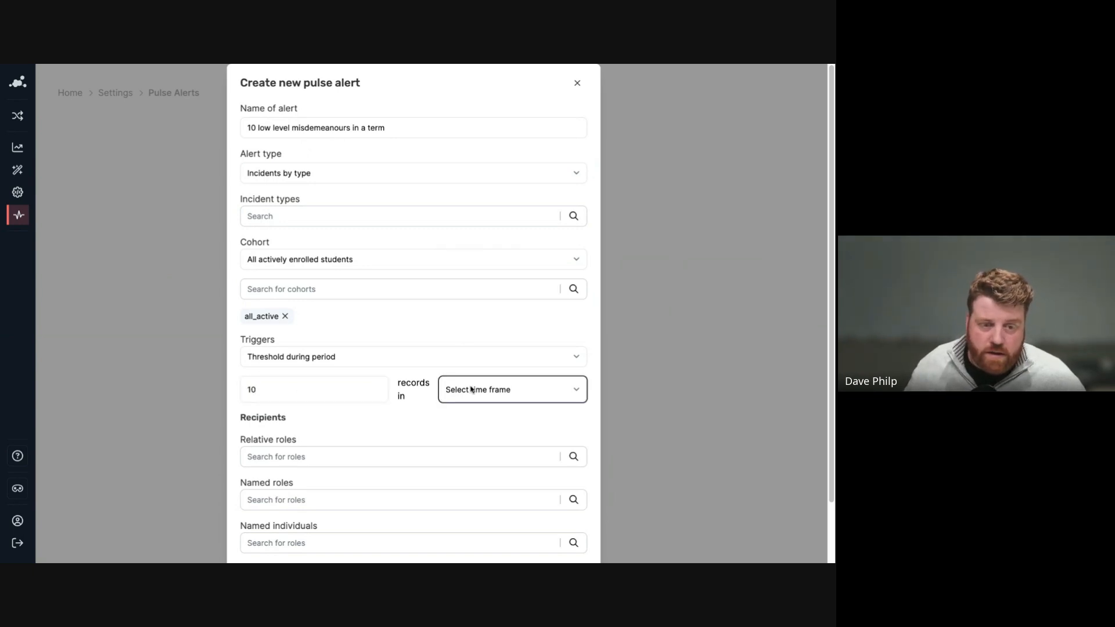
{"action": "left_click", "coordinate": [421, 425]}
Add Homeroom Teacher and Year Level Coordinator as the alert's relative role recipients
{"action": "scroll", "coordinate": [391, 428], "scroll_direction": "down", "scroll_amount": 1}
{"action": "left_click", "coordinate": [344, 437]}
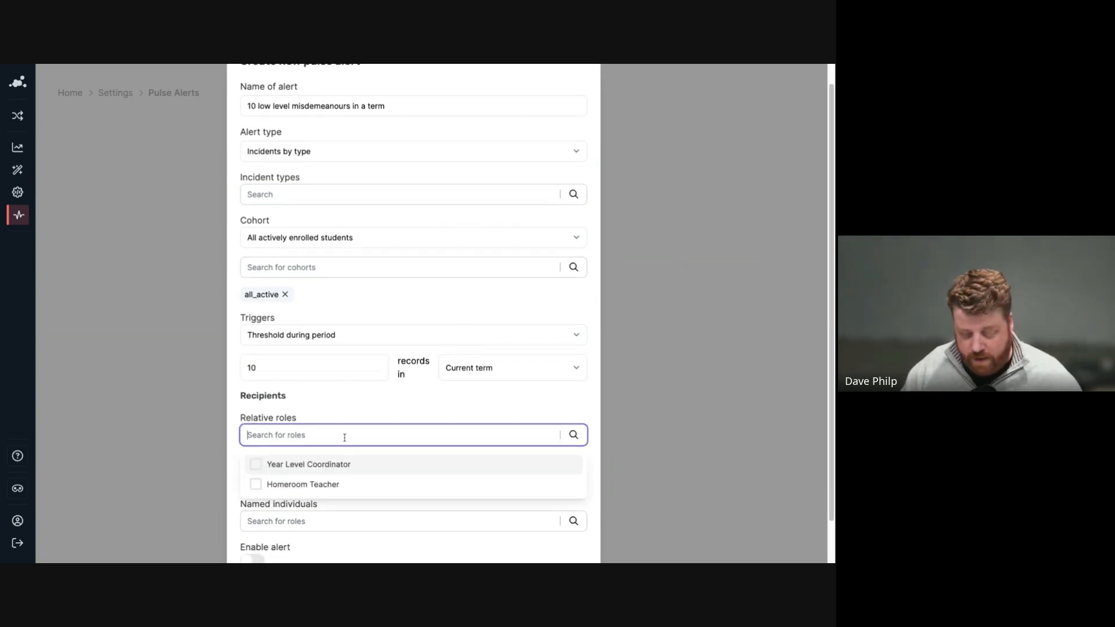
{"action": "type", "text": "hom"}
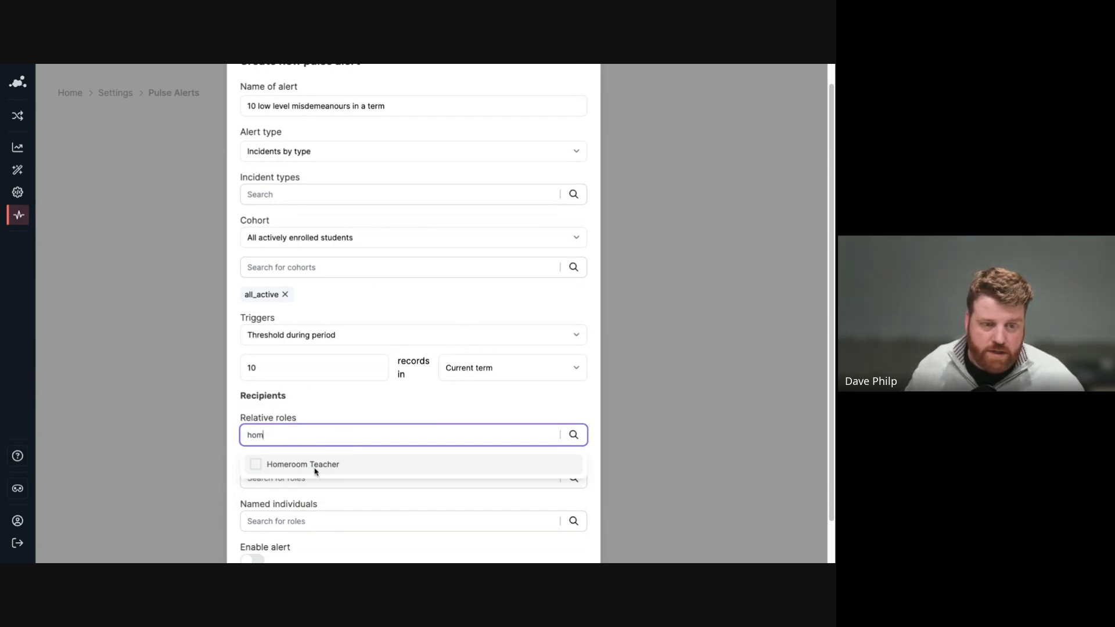
{"action": "left_click", "coordinate": [316, 467]}
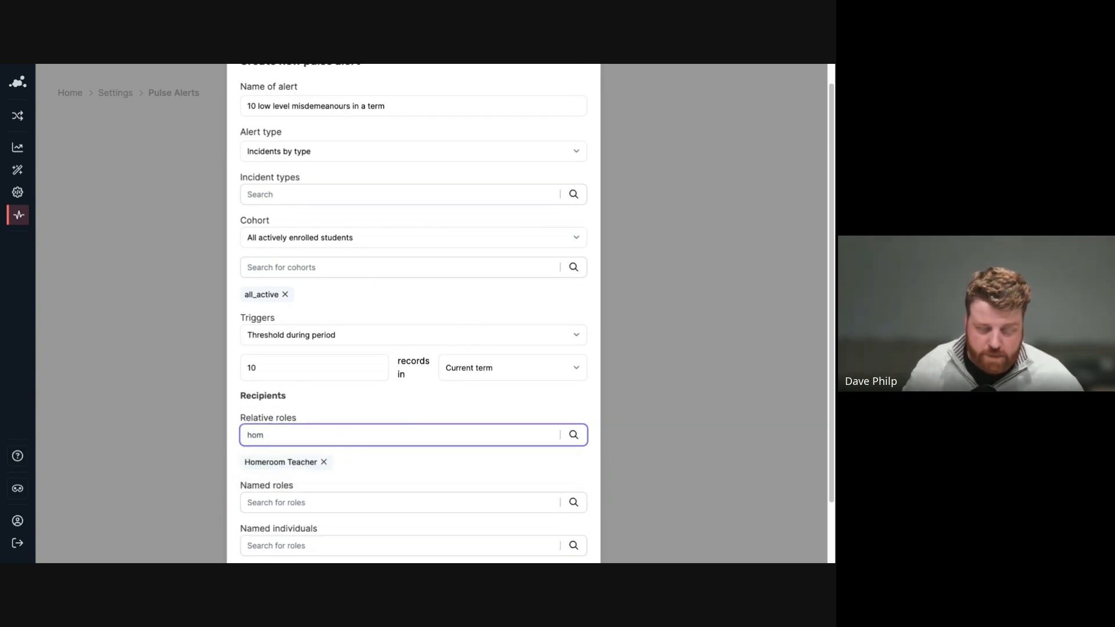
{"action": "key", "text": "ctrl+a"}
{"action": "type", "text": "year"}
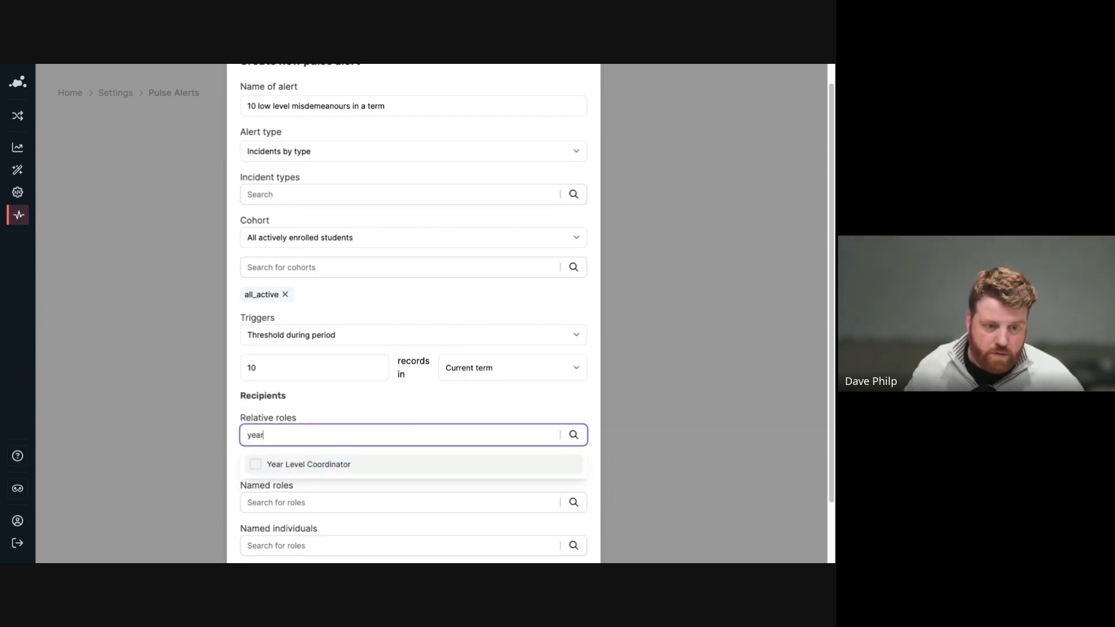
{"action": "left_click", "coordinate": [307, 467]}
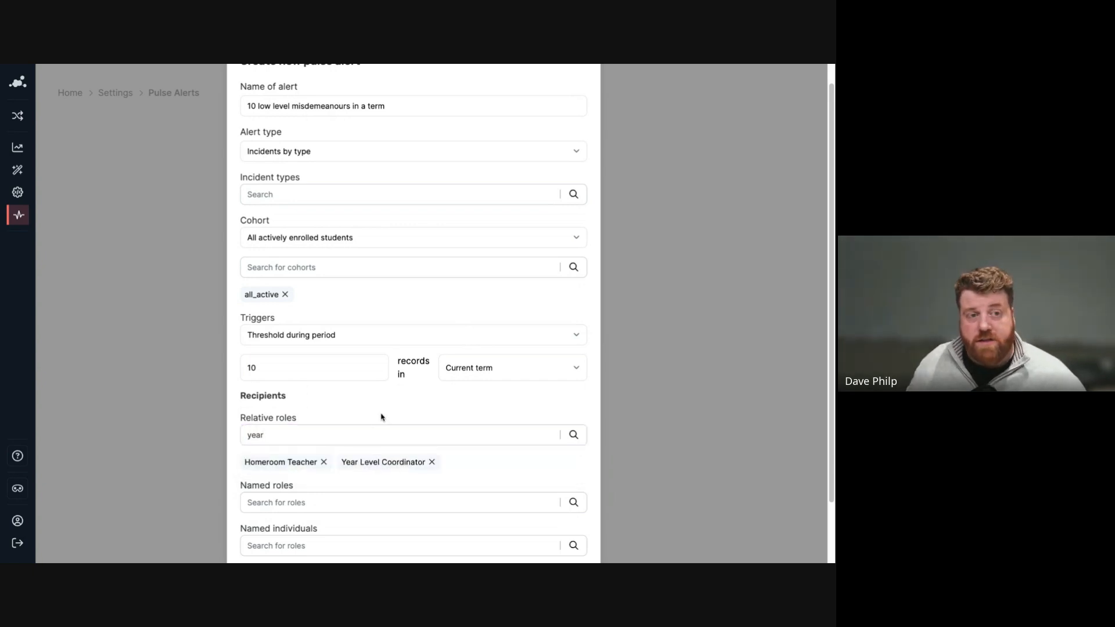
Review the new pulse alert's settings and close it without saving
{"action": "scroll", "coordinate": [382, 417], "scroll_direction": "up", "scroll_amount": 1}
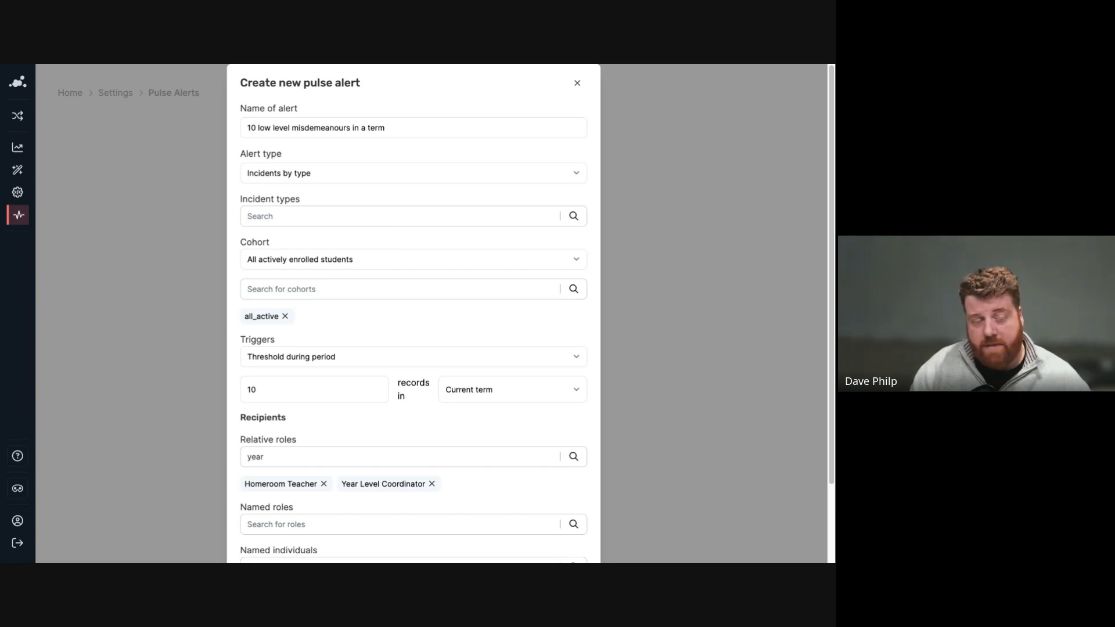
{"action": "scroll", "coordinate": [287, 177], "scroll_direction": "down", "scroll_amount": 1}
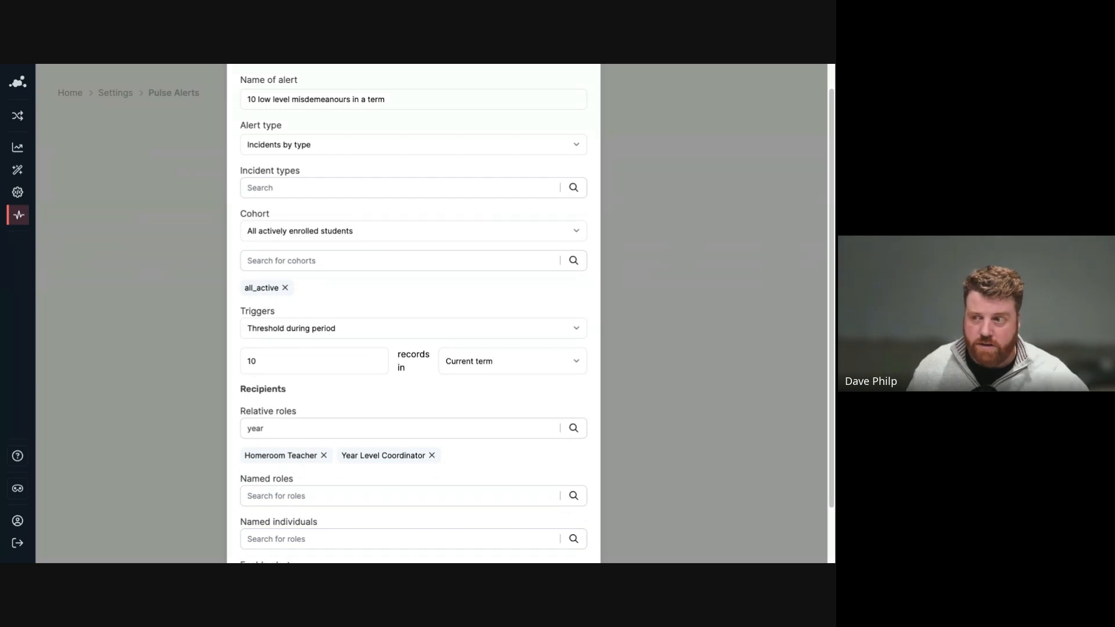
{"action": "scroll", "coordinate": [345, 298], "scroll_direction": "up", "scroll_amount": 1}
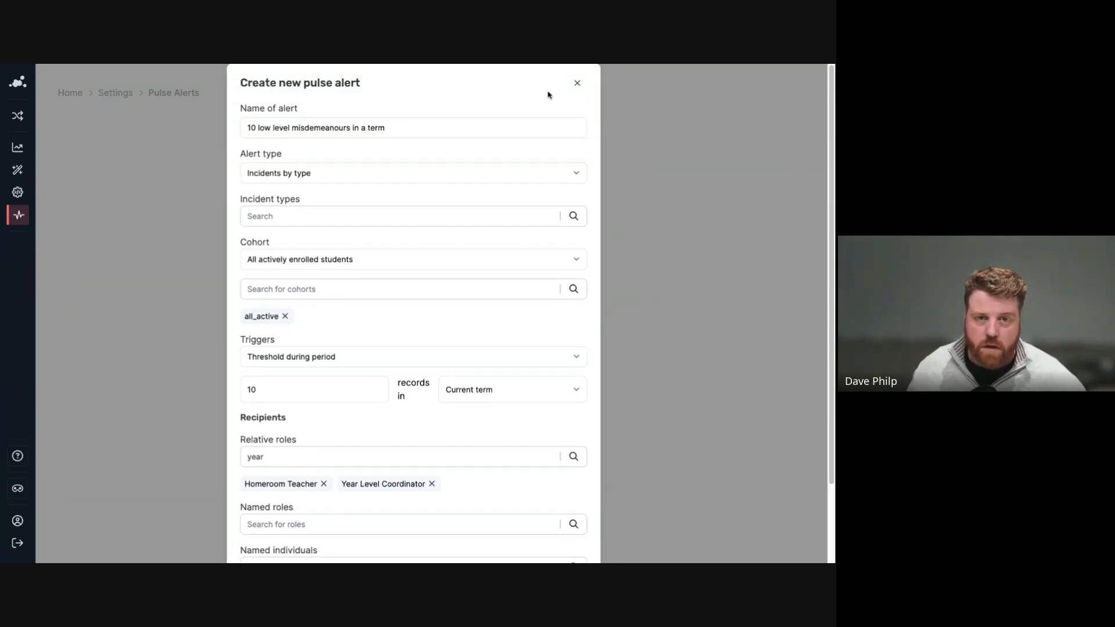
{"action": "left_click", "coordinate": [577, 85]}
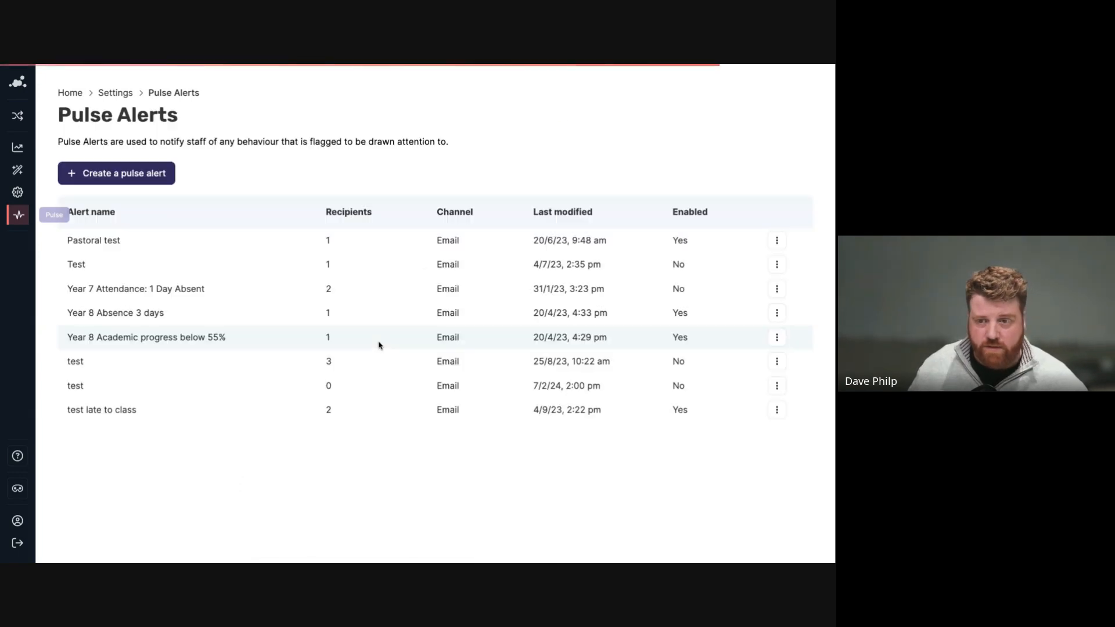